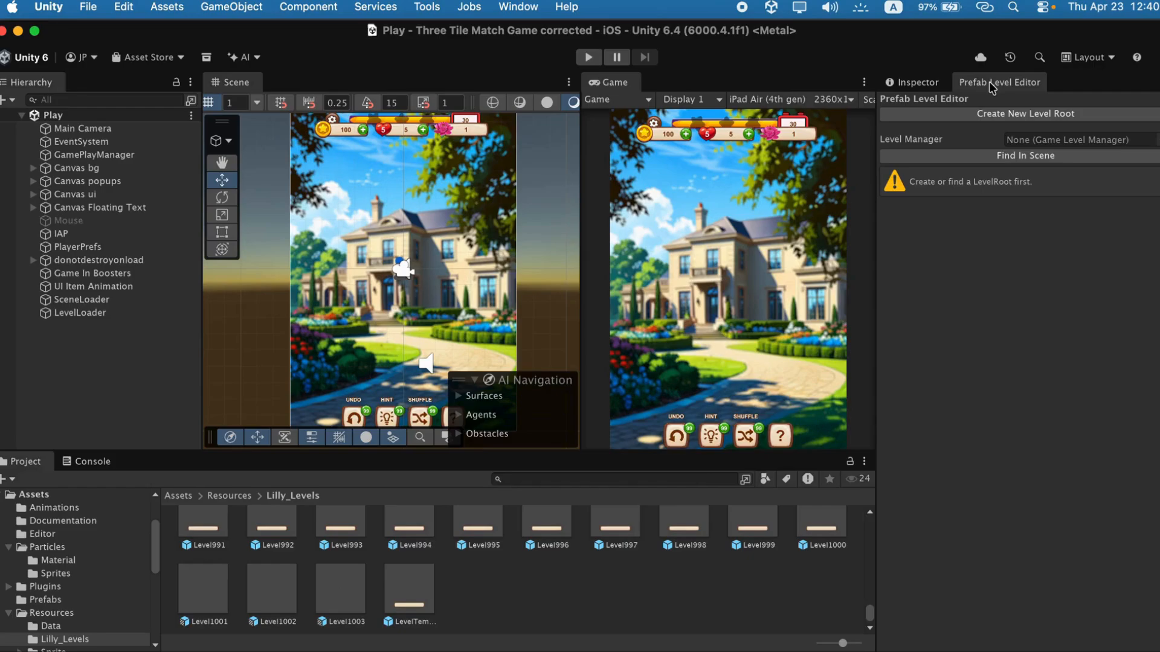
- Create a new level root and expand LevelRoot and its Grid to list the floor objects
click(1033, 117)
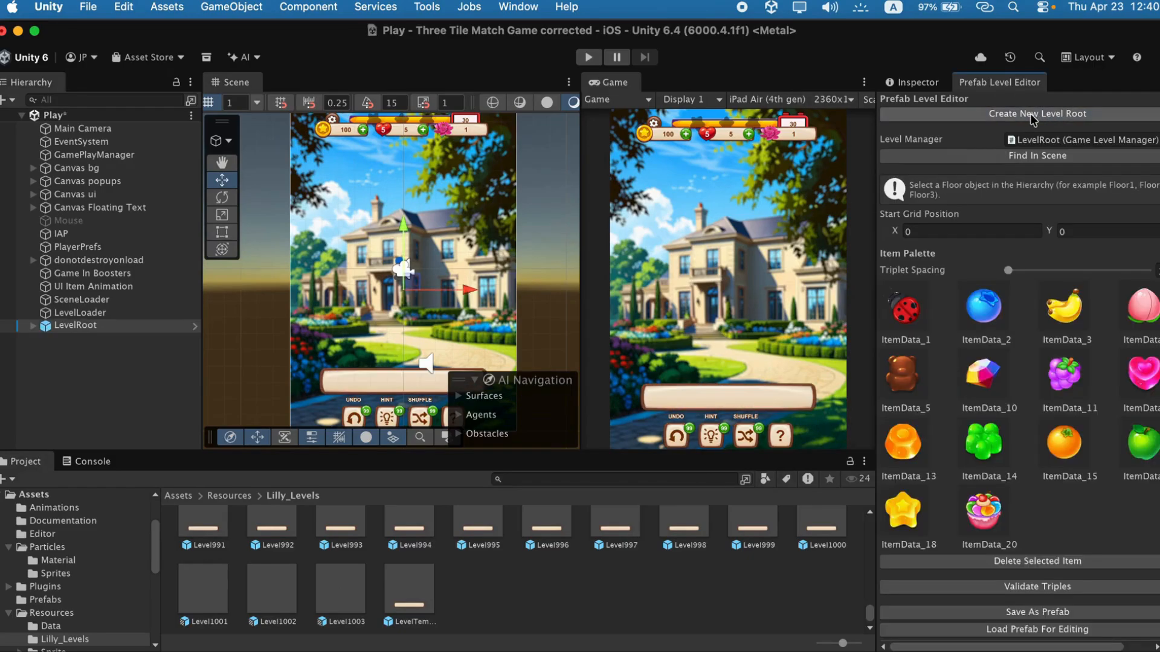
click(27, 329)
click(32, 327)
click(44, 340)
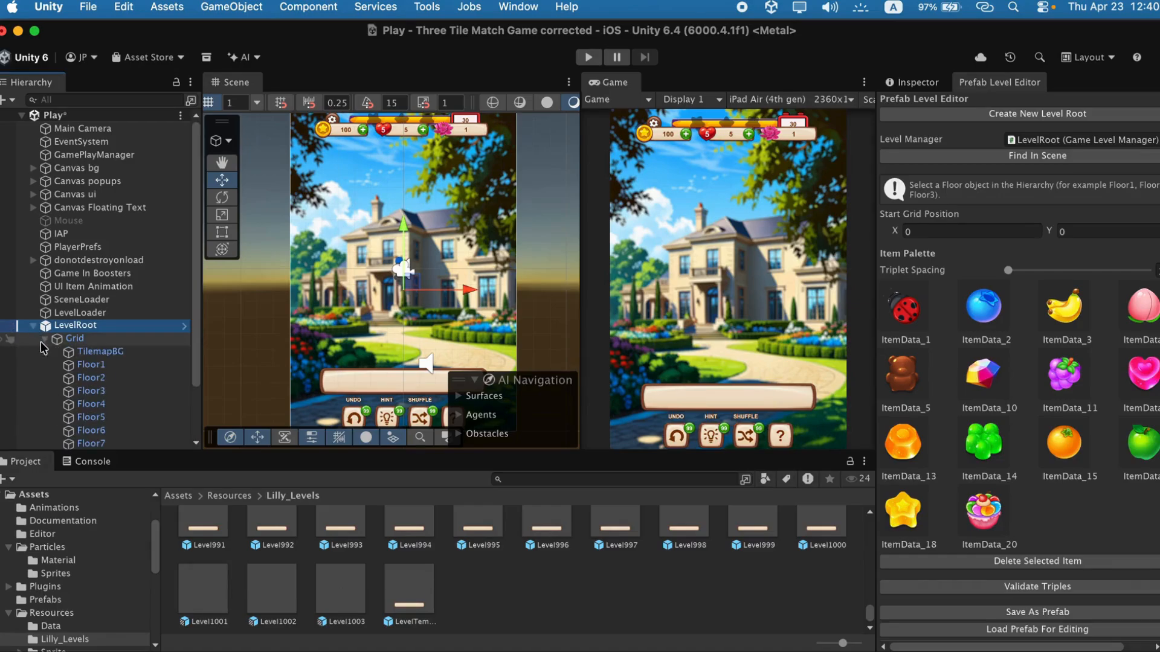
scroll(105, 344, down, 5)
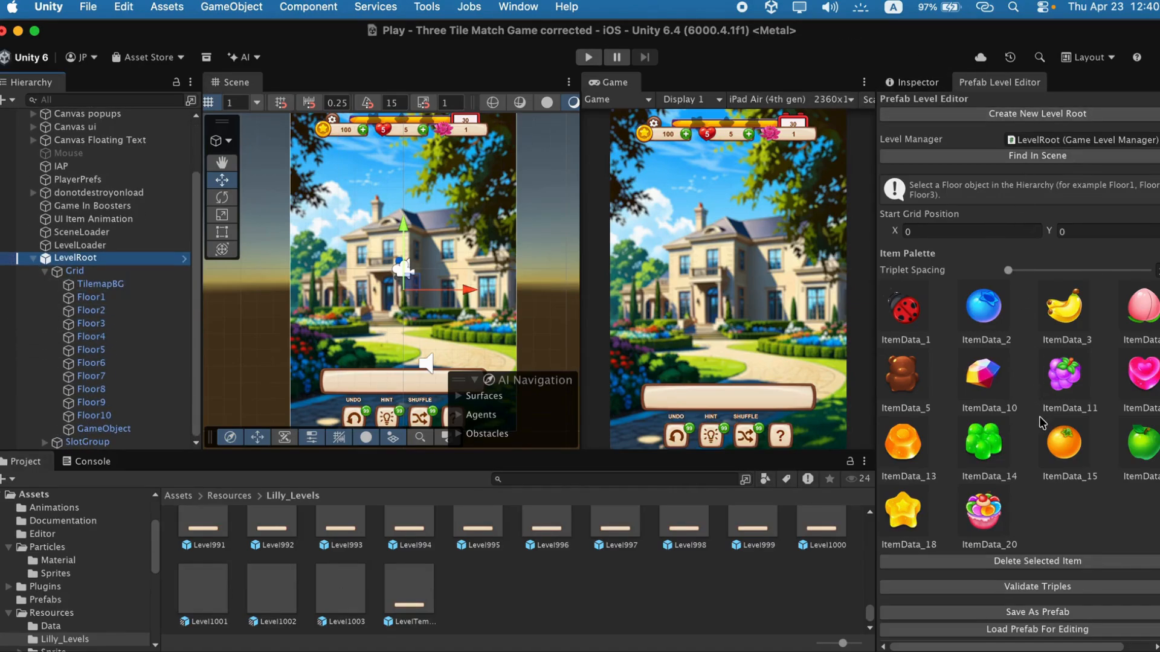
- Open the Resources/Data folder to review the ItemData assets, and rebuild the level editor's item palette source
scroll(977, 327, down, 2)
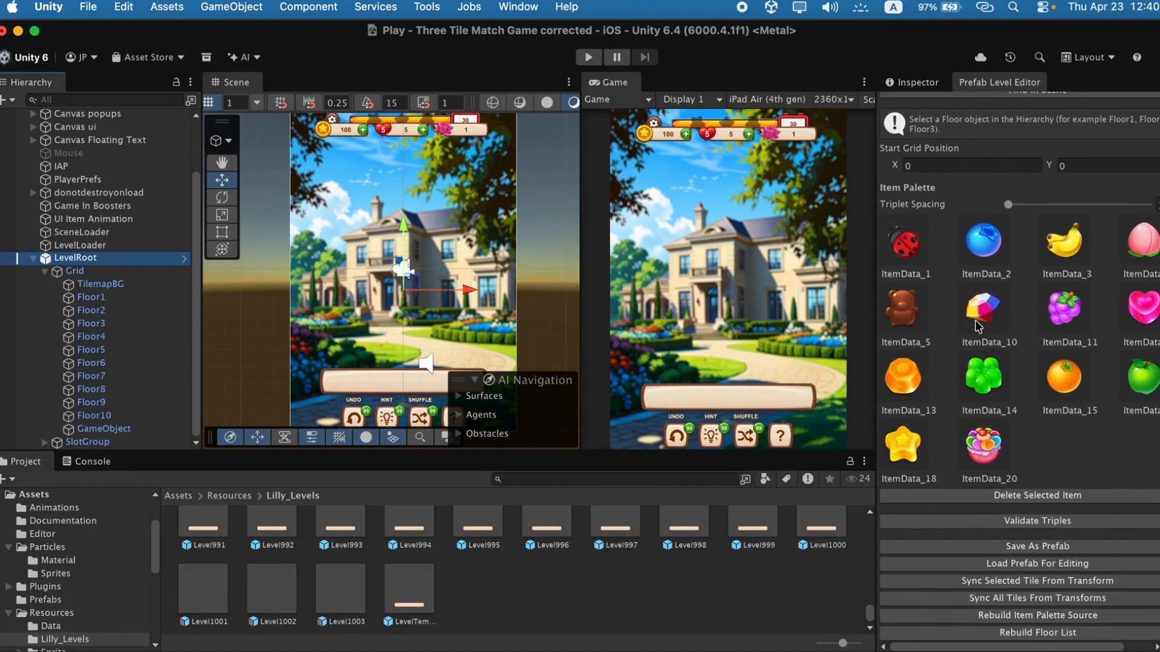
click(225, 495)
double_click(261, 535)
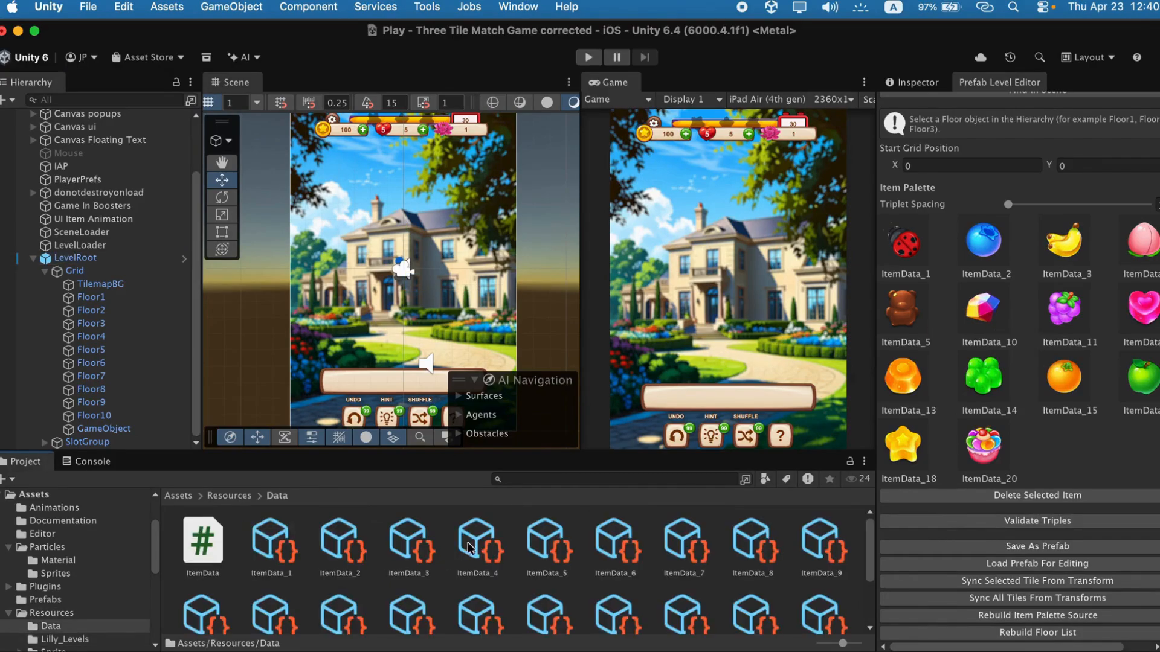
scroll(499, 554, down, 2)
scroll(544, 616, down, 1)
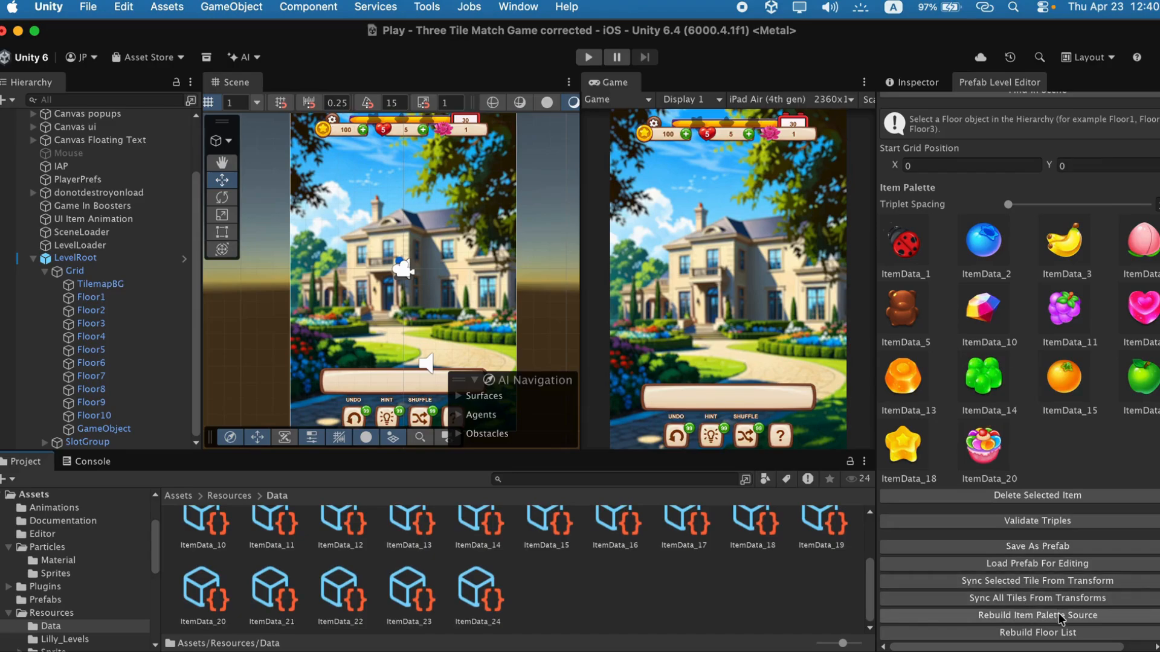
click(1049, 616)
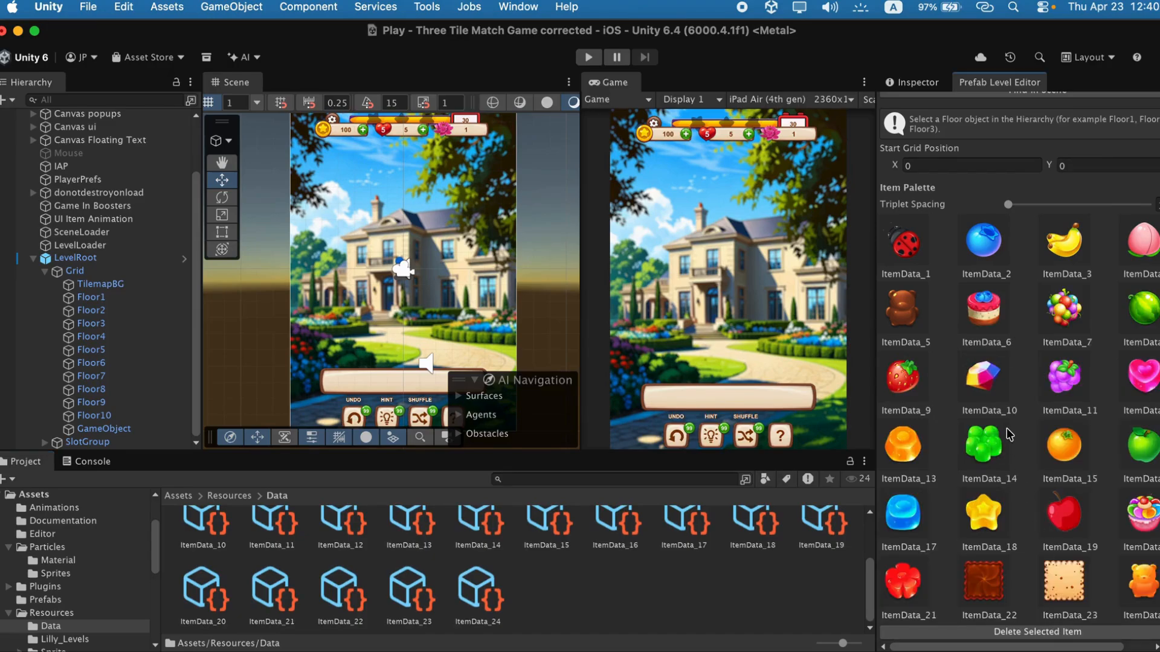
scroll(1007, 434, down, 5)
scroll(1006, 434, up, 7)
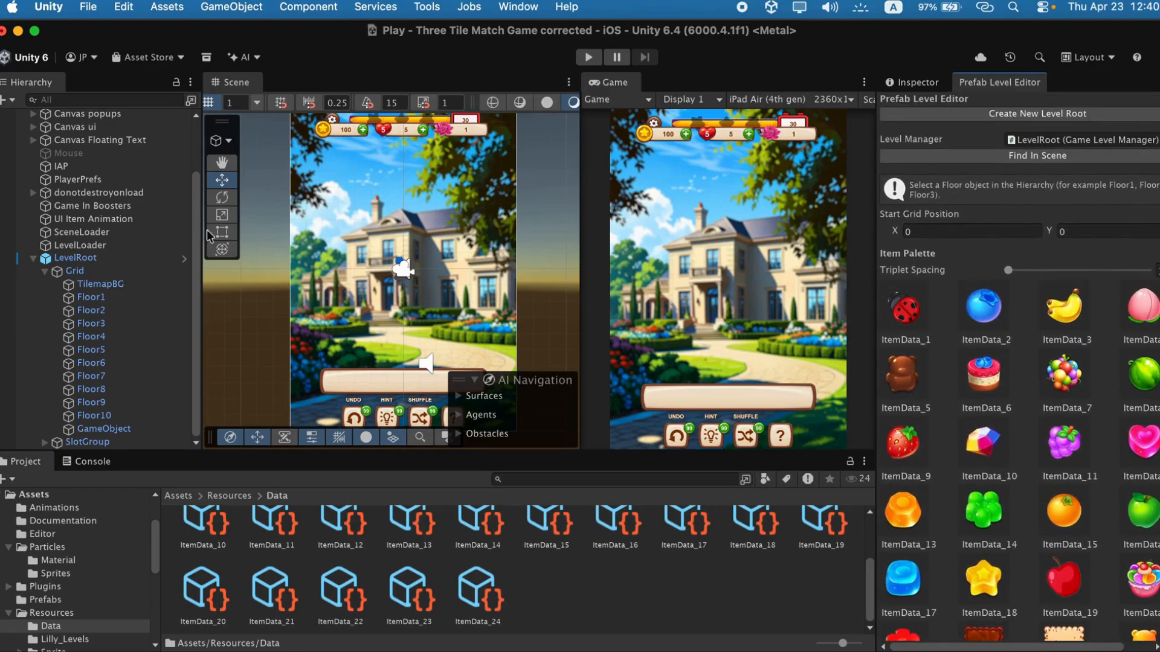
- Add a trial triplet of ItemData_2 blueberry tiles to Floor1
click(89, 299)
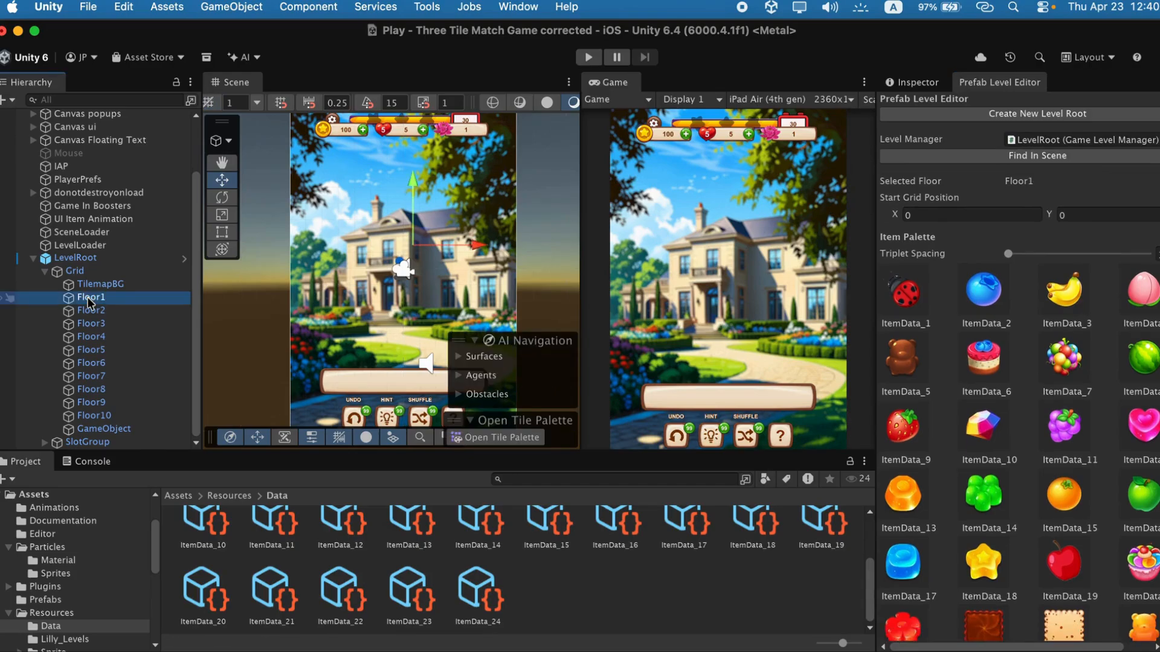
click(983, 291)
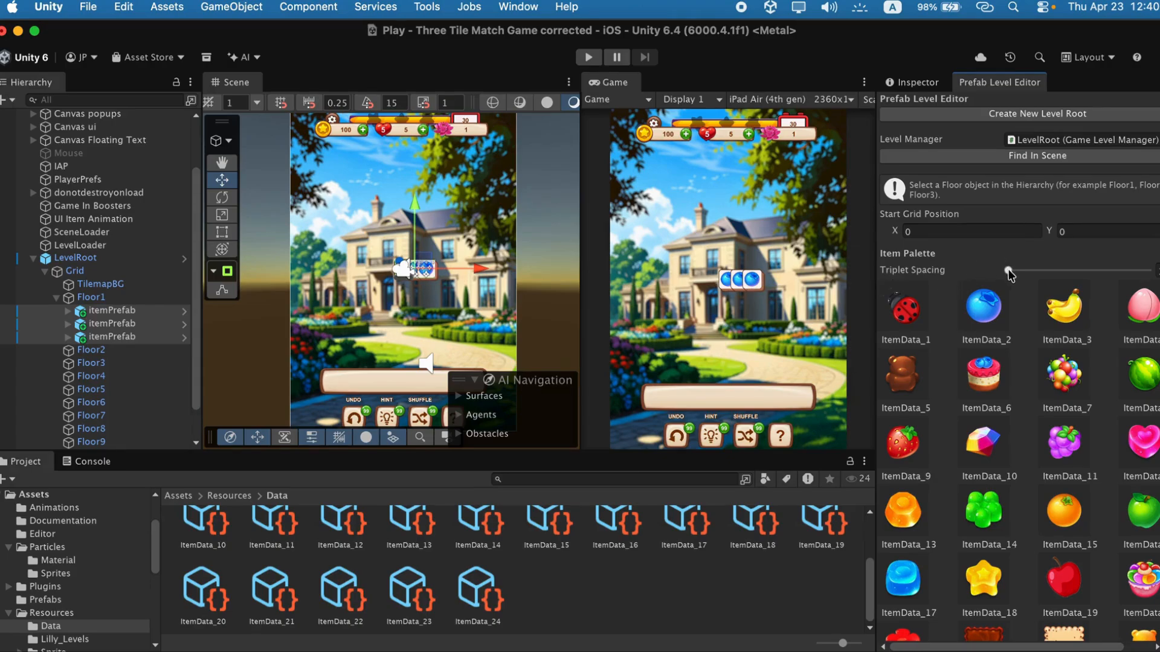
- Raise the triplet spacing to about mid-range and delete the three blueberry tiles from Floor1
drag(1013, 270, 1056, 272)
right_click(101, 315)
click(128, 438)
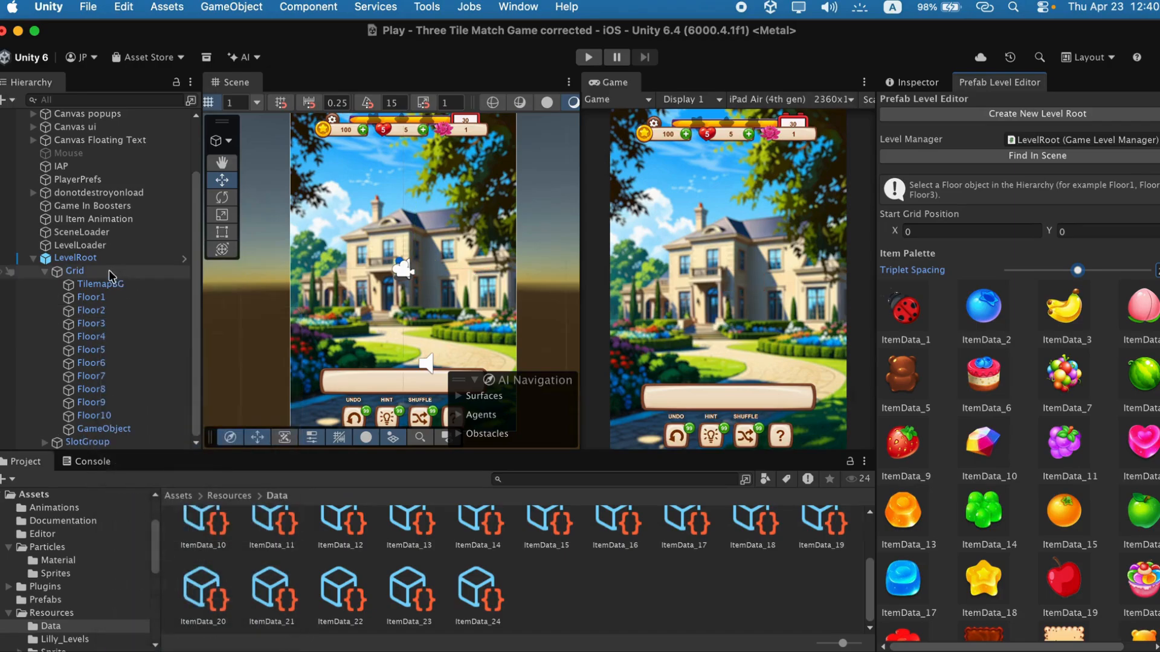
- Add an ItemData_2 blueberry triplet to Floor1 and shift it left to the middle of the playfield
click(91, 297)
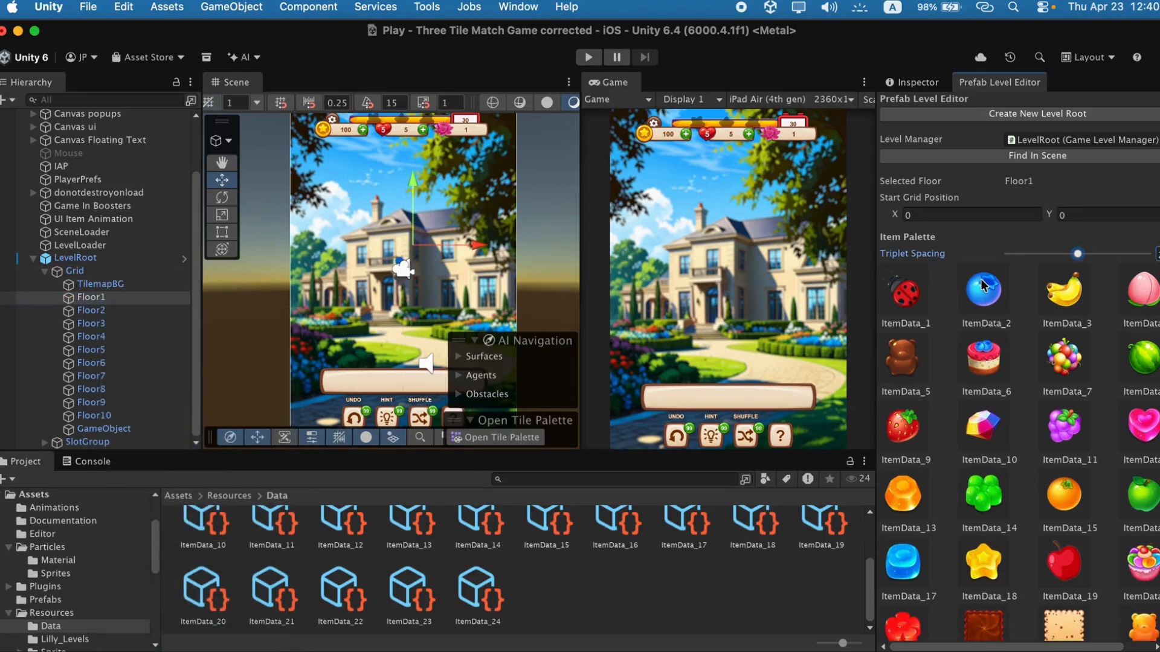
click(983, 287)
drag(499, 266, 466, 265)
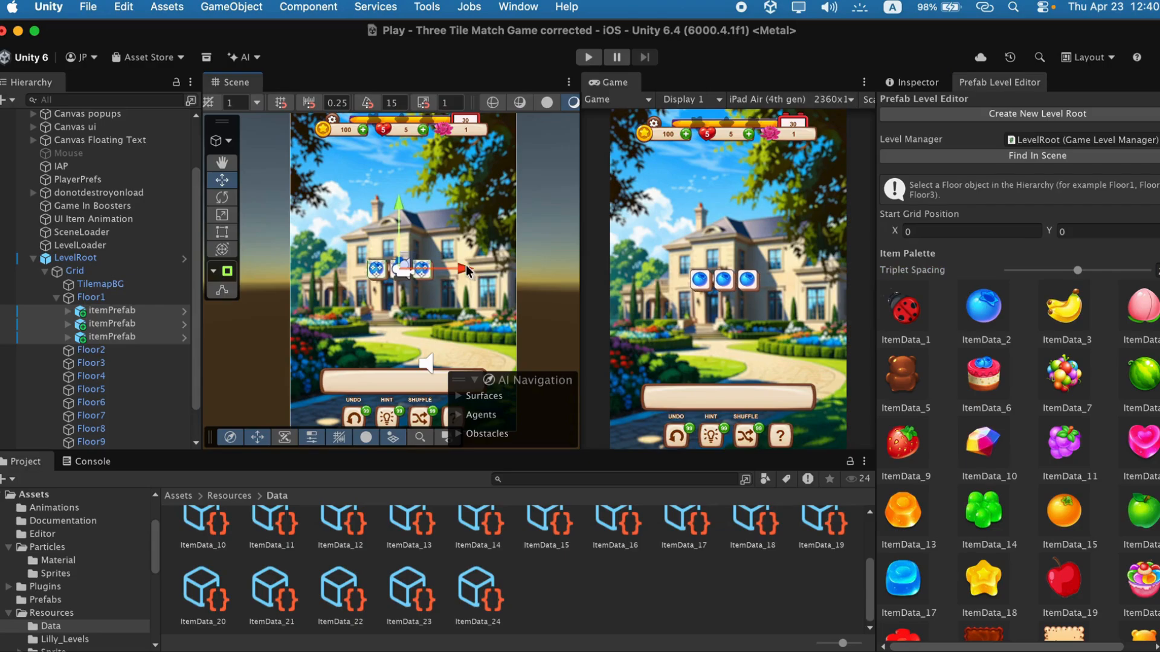
- Set the triplet spacing to its maximum, add an ItemData_3 banana triplet to Floor1 and center it below the blueberry row
click(92, 297)
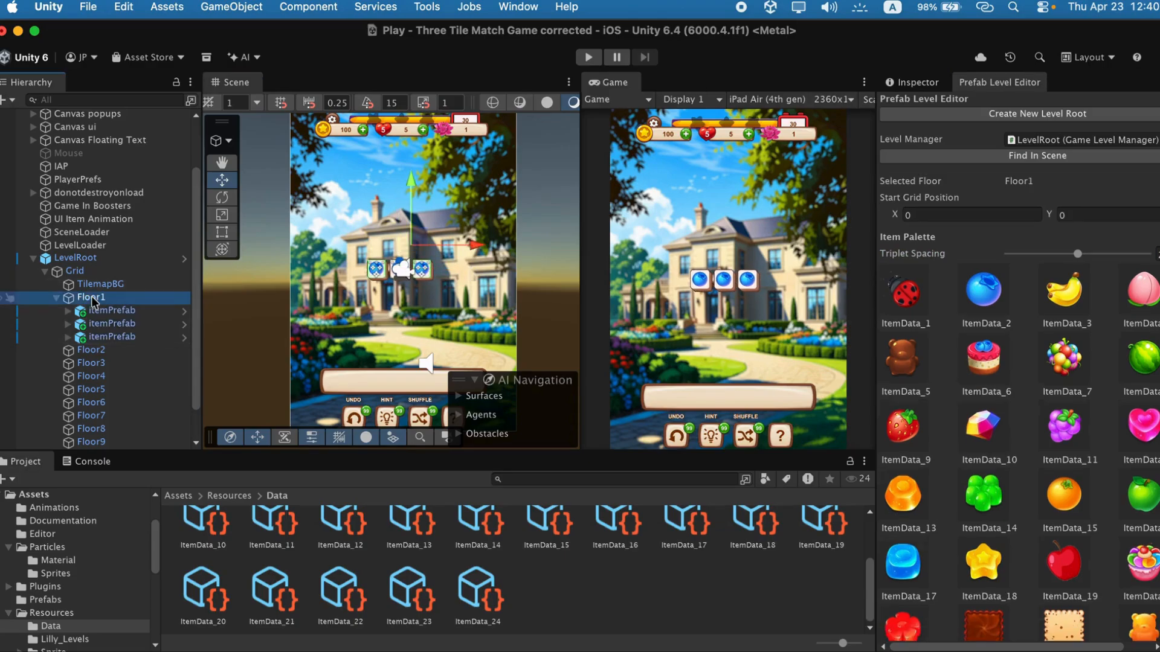
drag(1077, 254, 1154, 256)
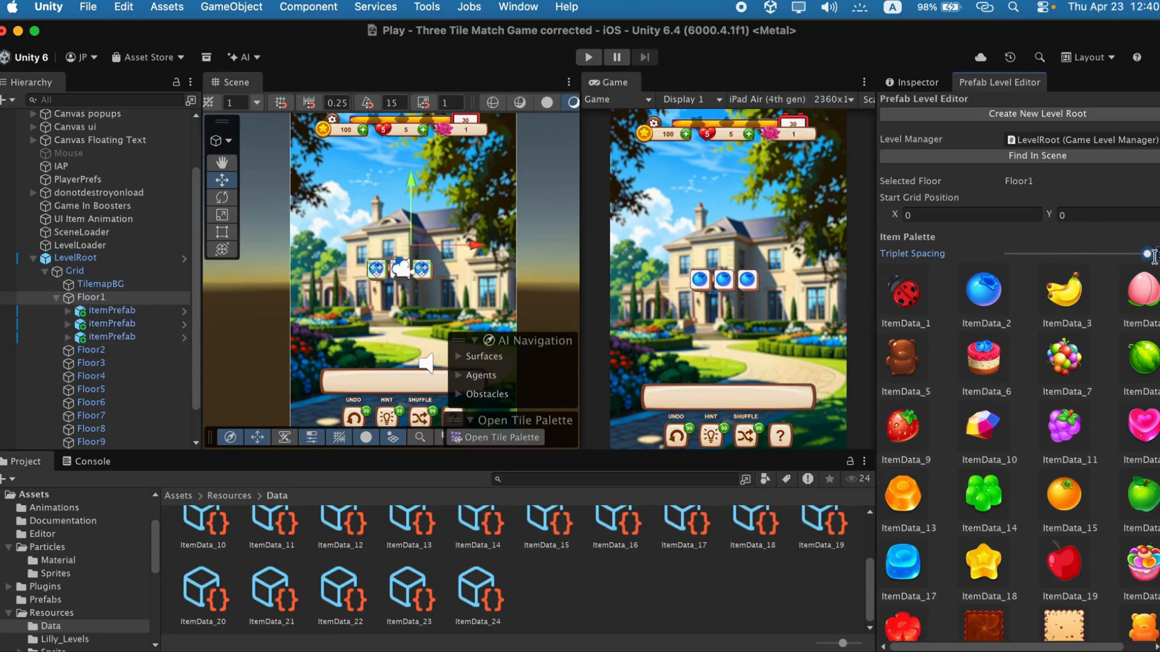
click(1064, 293)
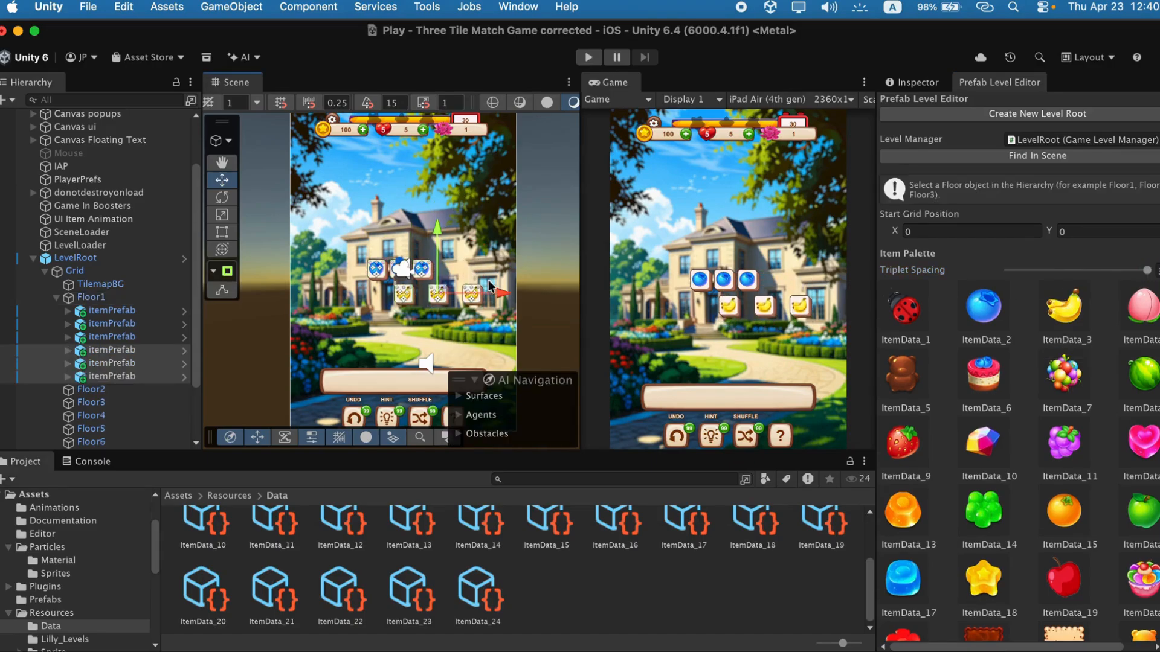
drag(489, 288, 465, 295)
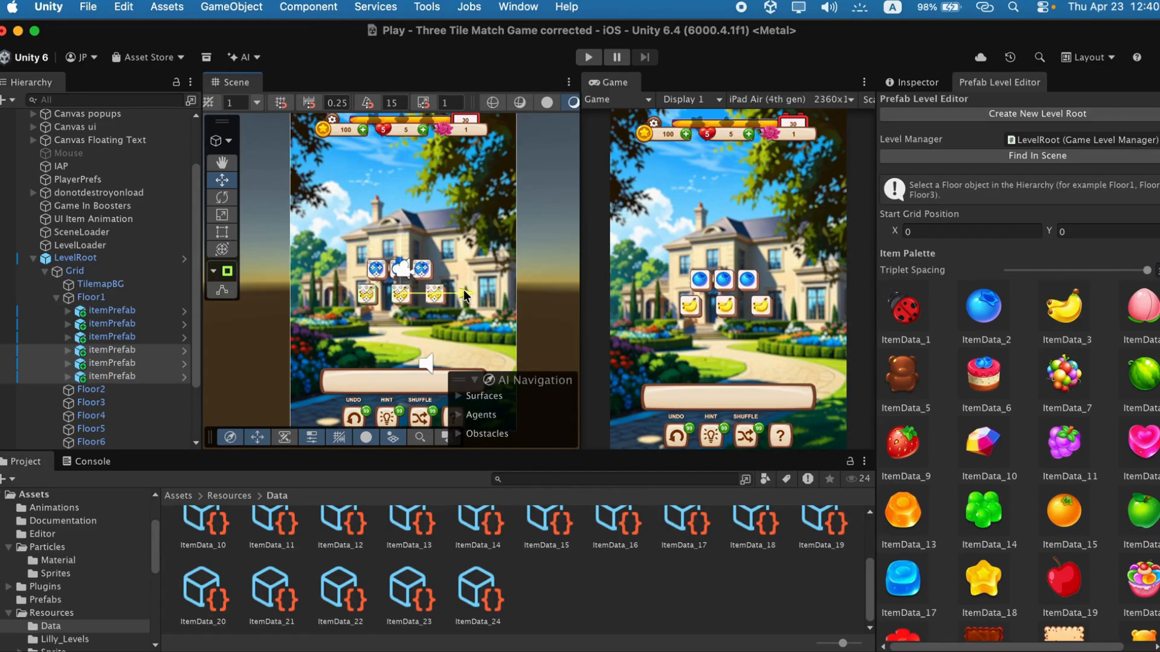
click(57, 296)
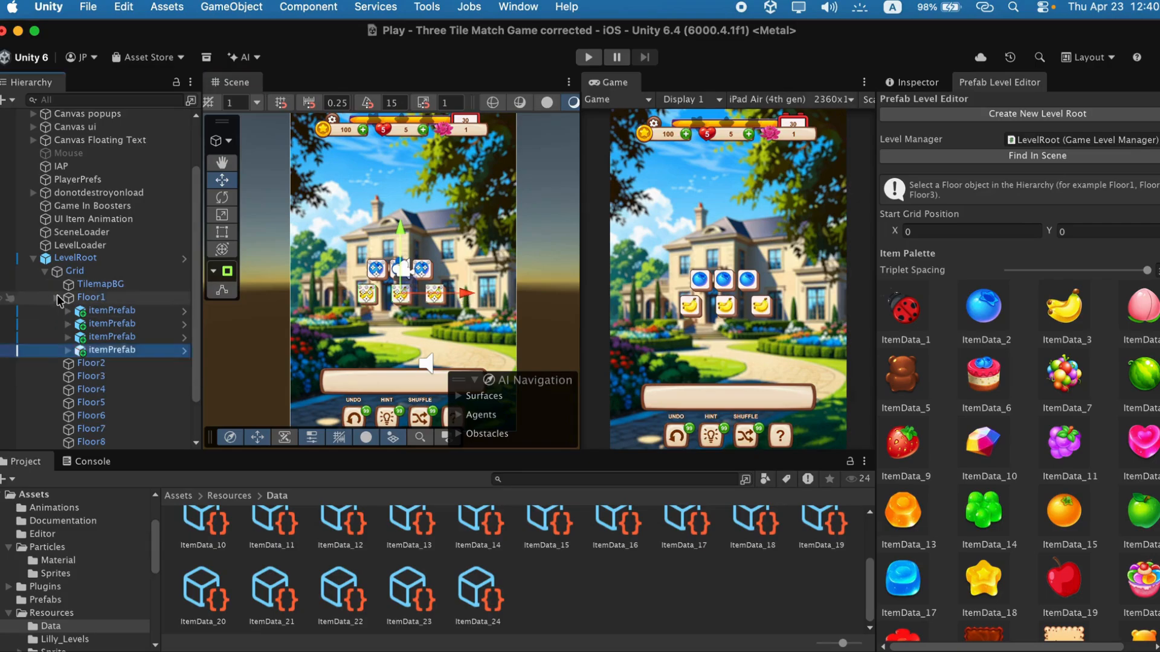
- Add a peach triplet to Floor2 and move it left and down so it partly overlaps the banana row
click(85, 311)
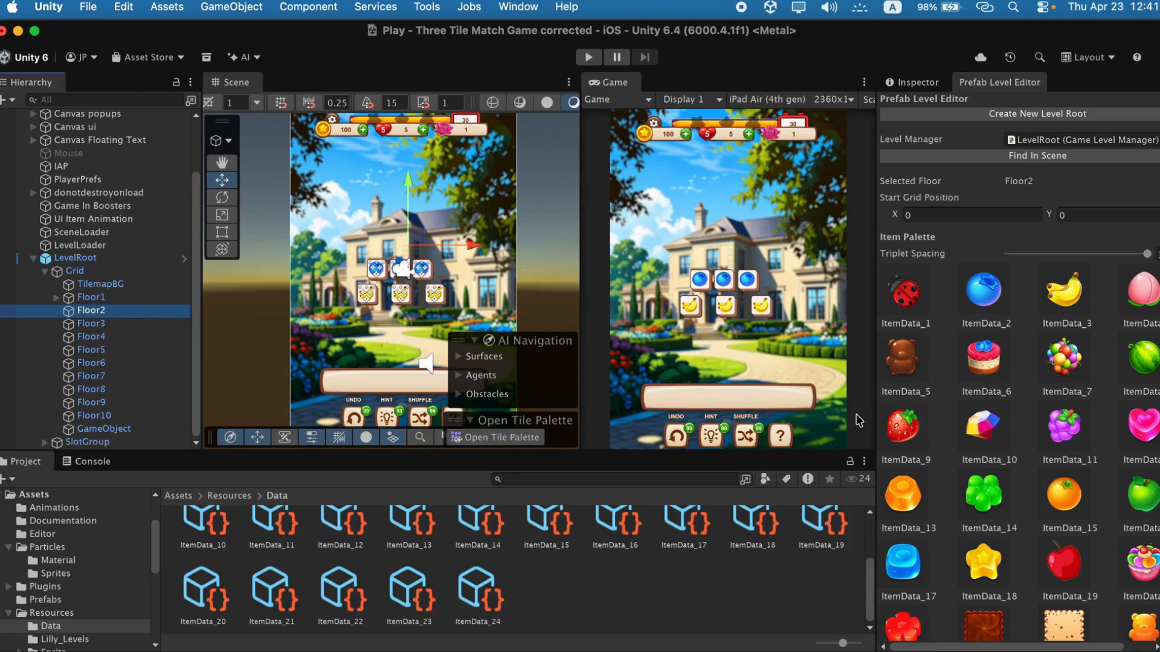
click(1146, 288)
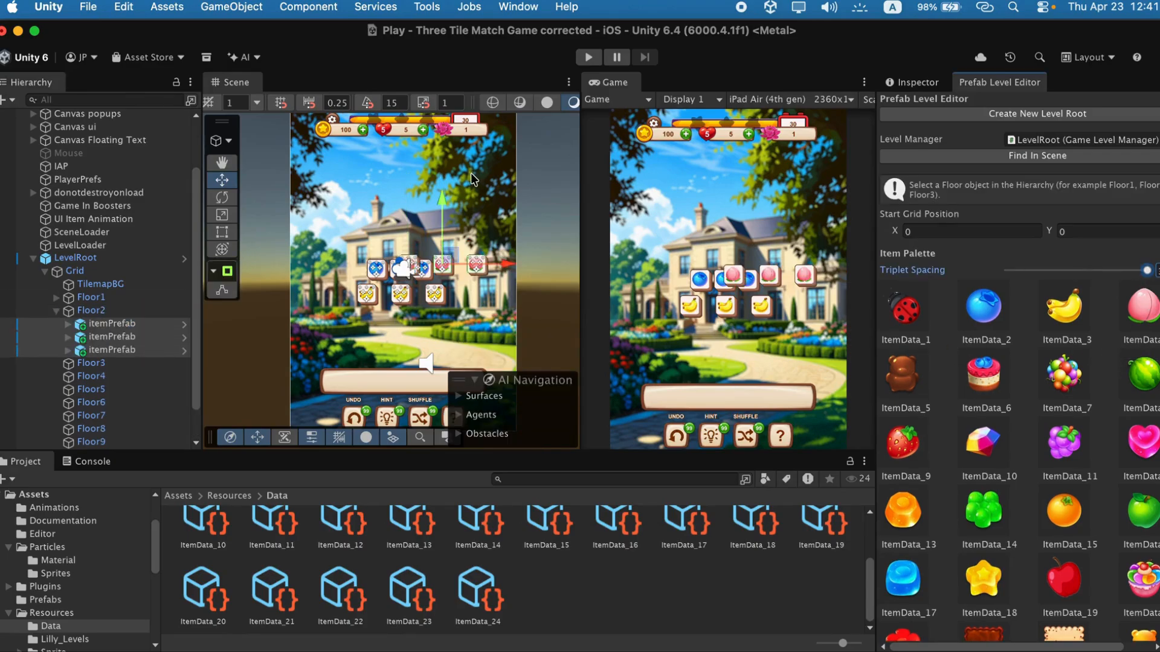
drag(450, 278, 405, 299)
drag(400, 206, 393, 242)
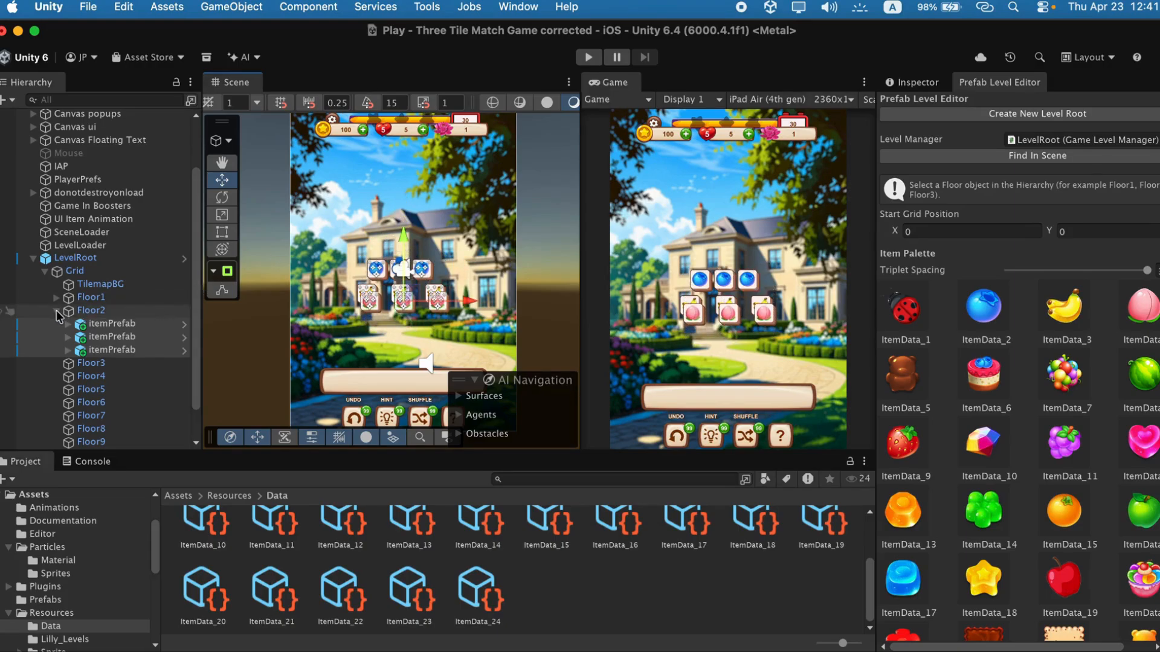
- Add a pink heart triplet to Floor2 and place it directly below the peach row
click(1142, 424)
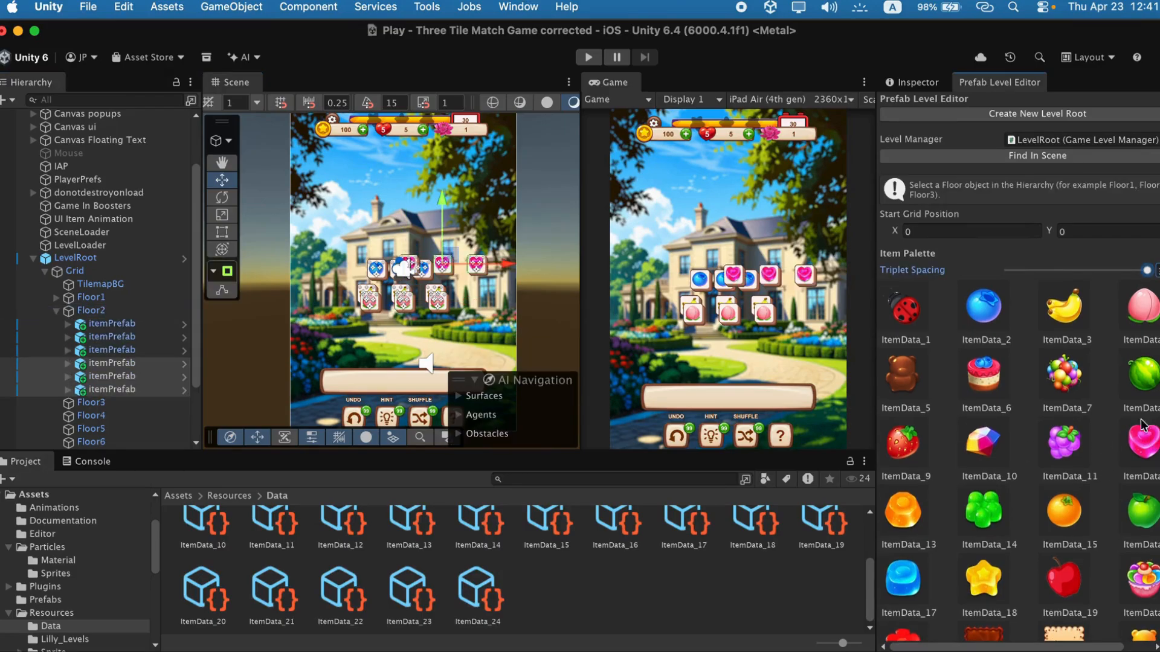
drag(447, 216, 429, 253)
drag(505, 314, 467, 319)
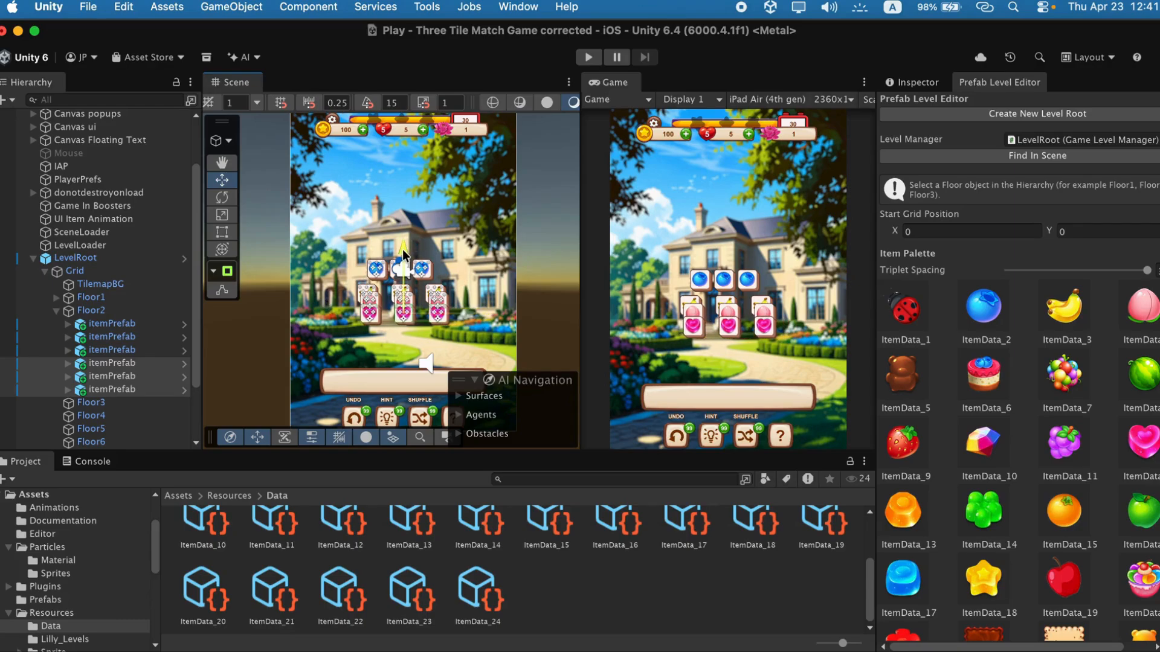
drag(402, 249, 402, 257)
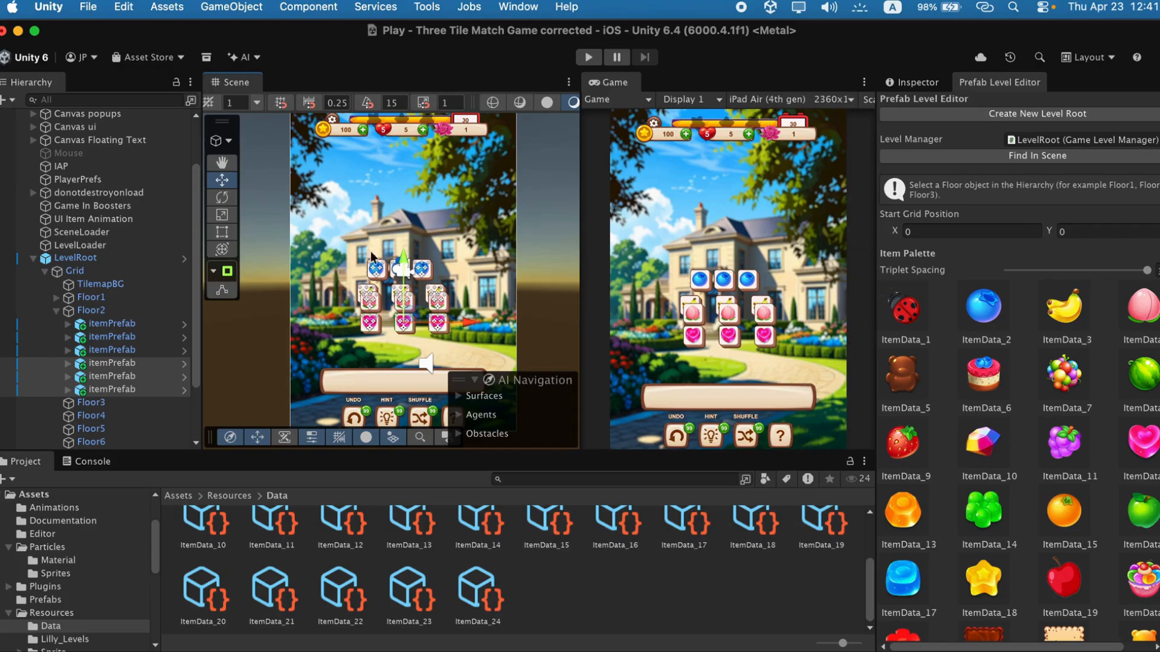
click(55, 311)
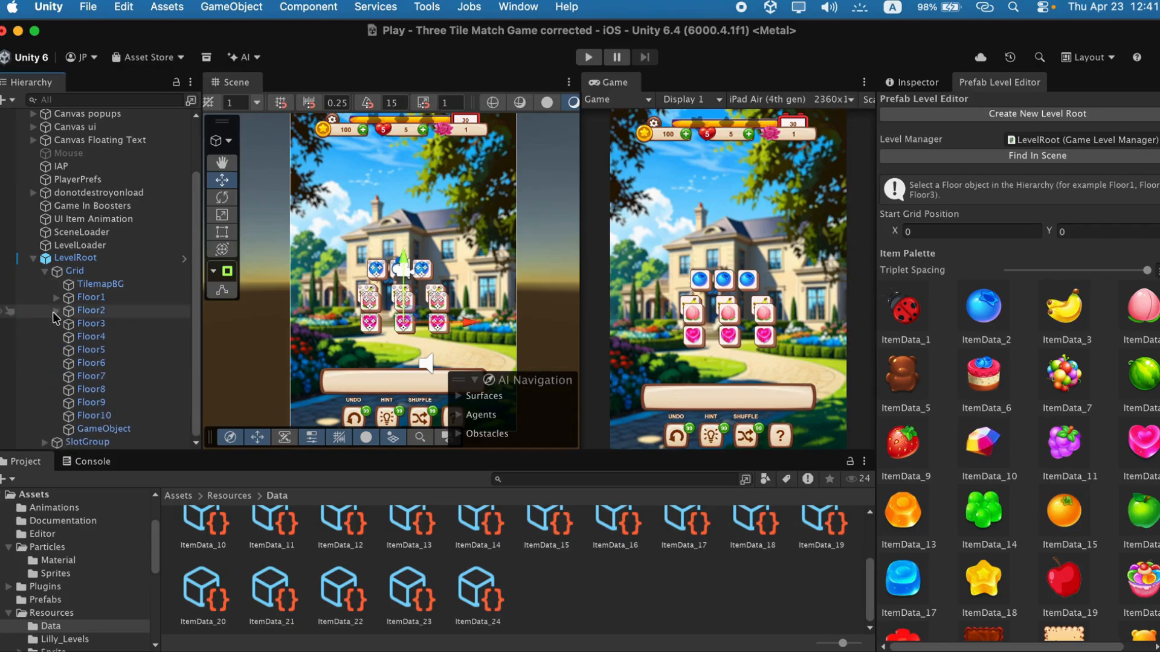
- Add an ItemData_15 orange triplet to Floor3 and center it above the blueberry row
click(90, 324)
click(1062, 498)
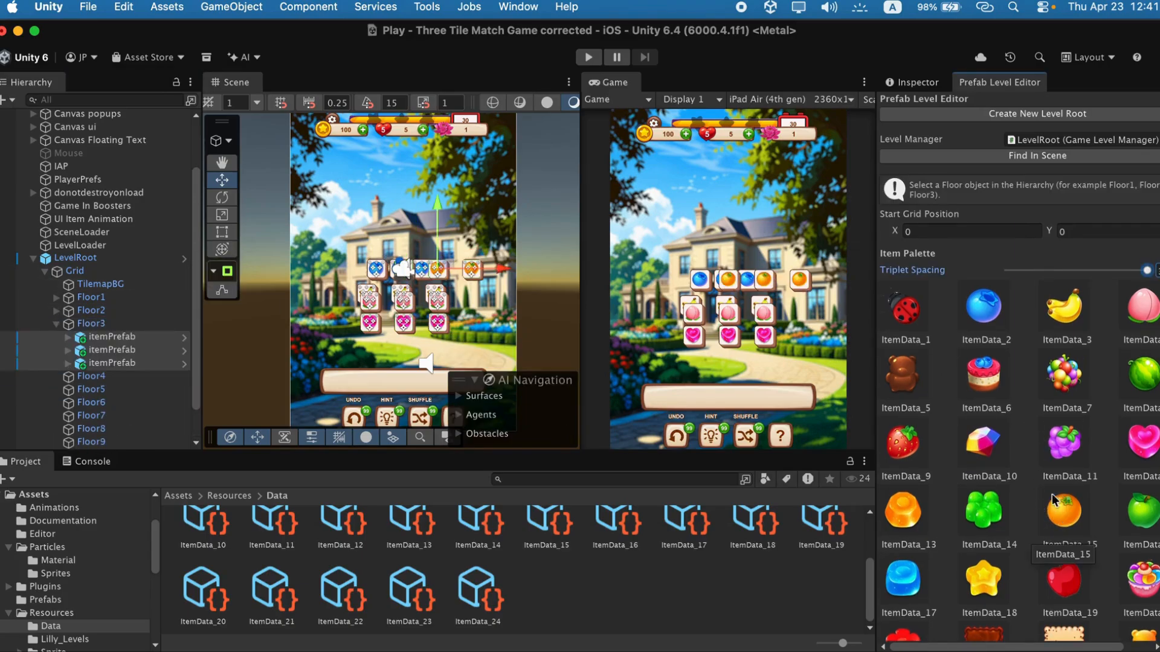
drag(498, 269, 467, 270)
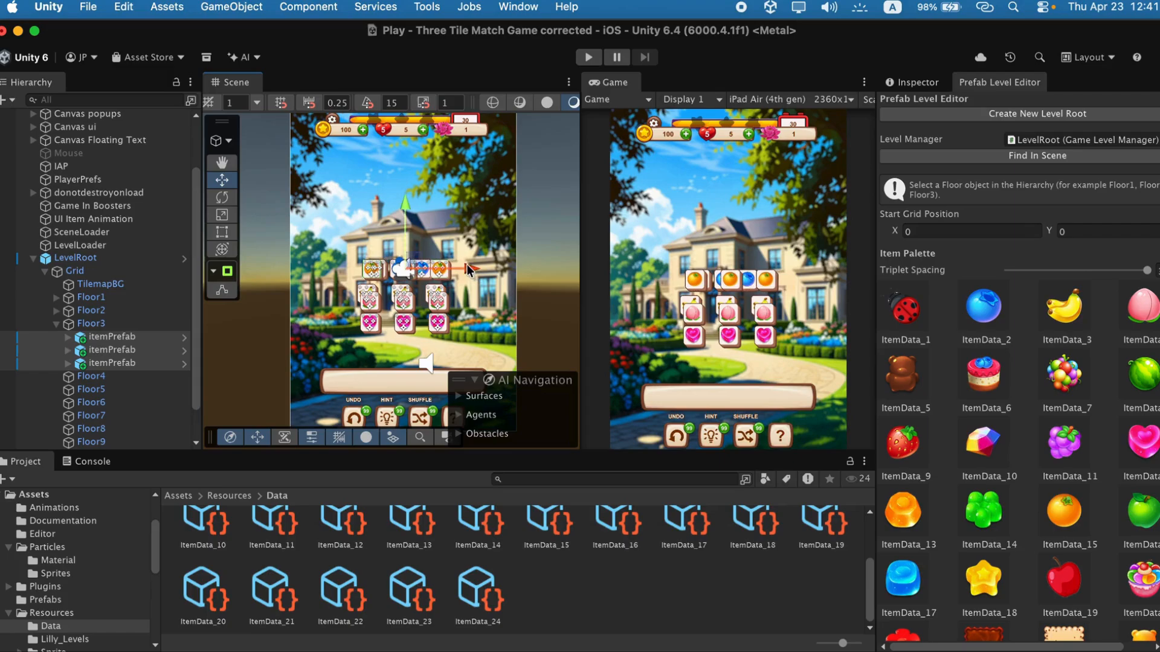
drag(410, 203, 410, 176)
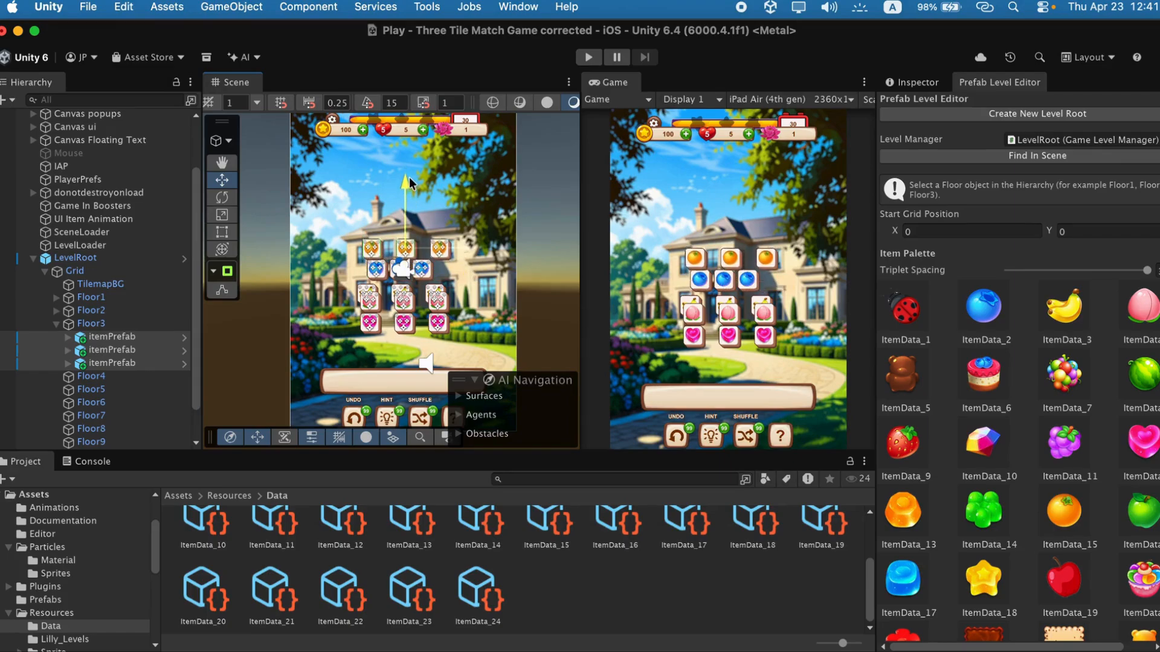
drag(469, 247, 461, 246)
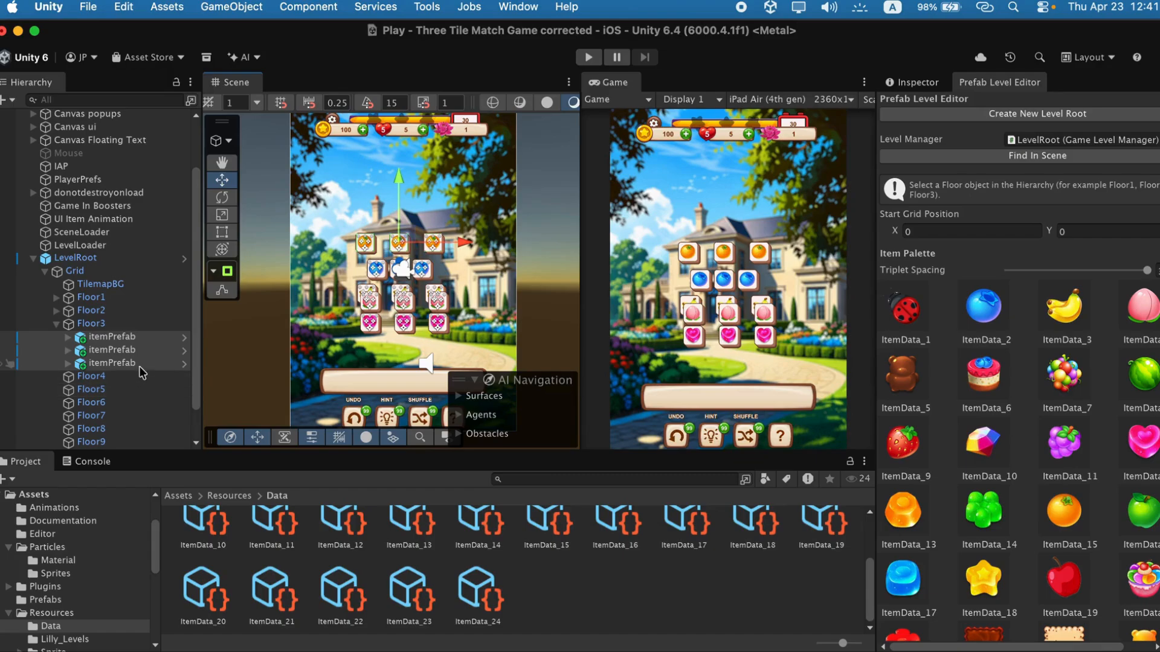
- Move the first and third orange tiles on Floor3 down to the left and right ends of the blueberry row
click(113, 339)
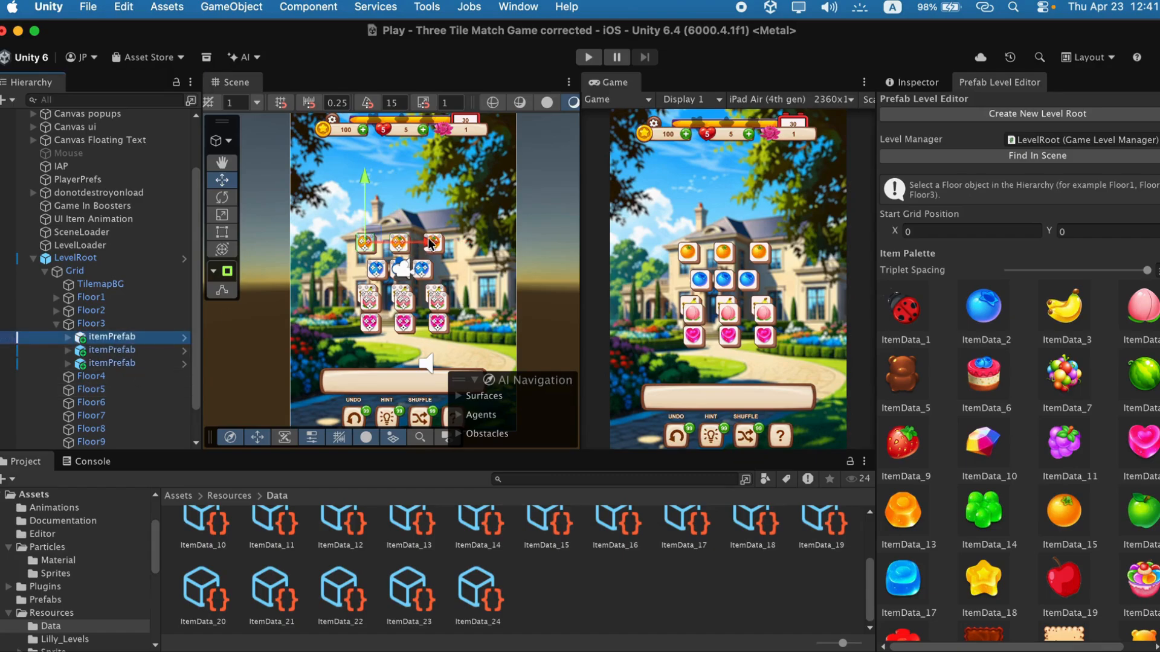
drag(430, 242, 423, 242)
drag(357, 180, 356, 206)
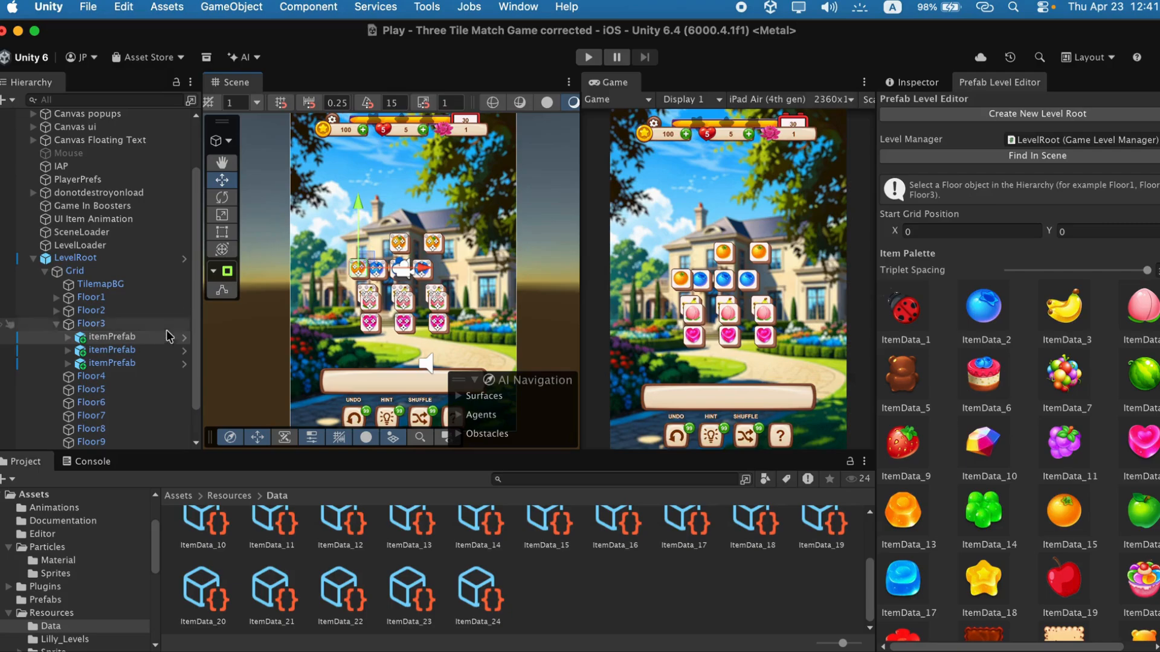
click(120, 363)
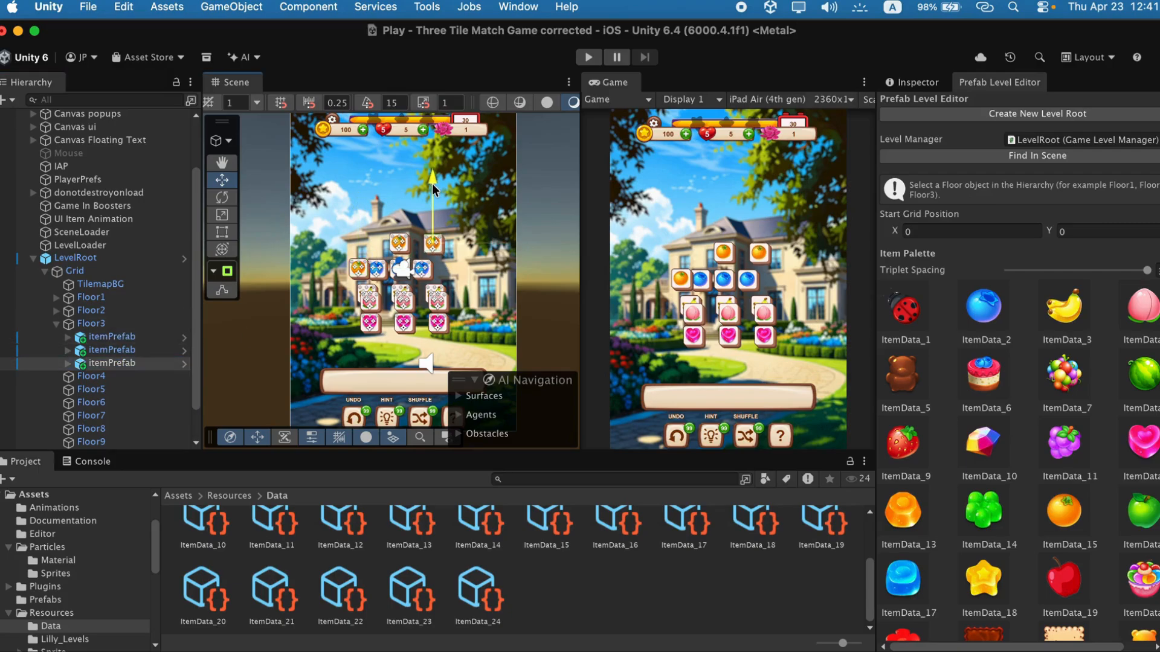
drag(433, 183, 436, 209)
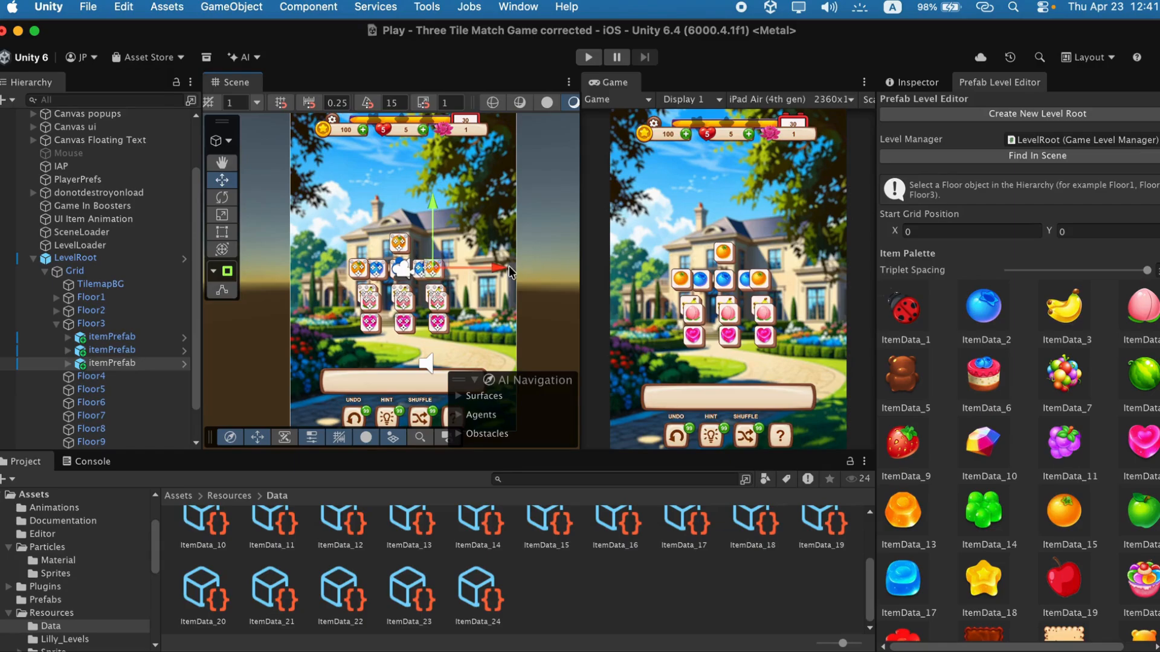
drag(508, 266, 502, 267)
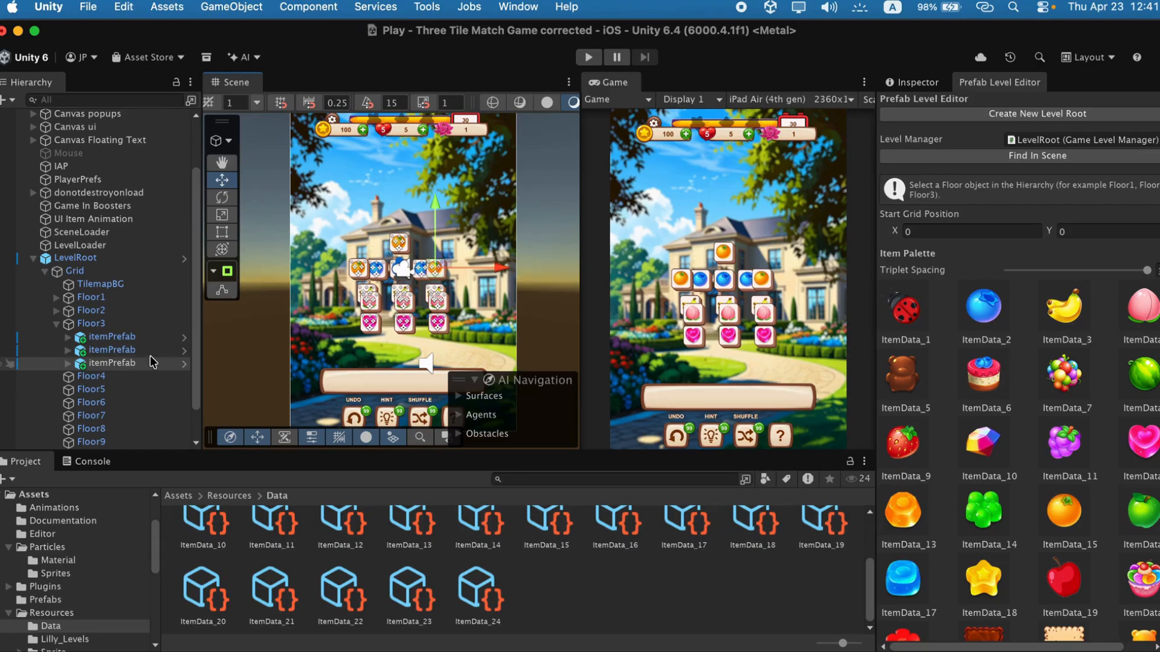
- Add an ItemData_10 gem triplet to Floor4 and move it left so it partly overlaps the orange and blueberry row
click(91, 323)
click(56, 323)
click(91, 336)
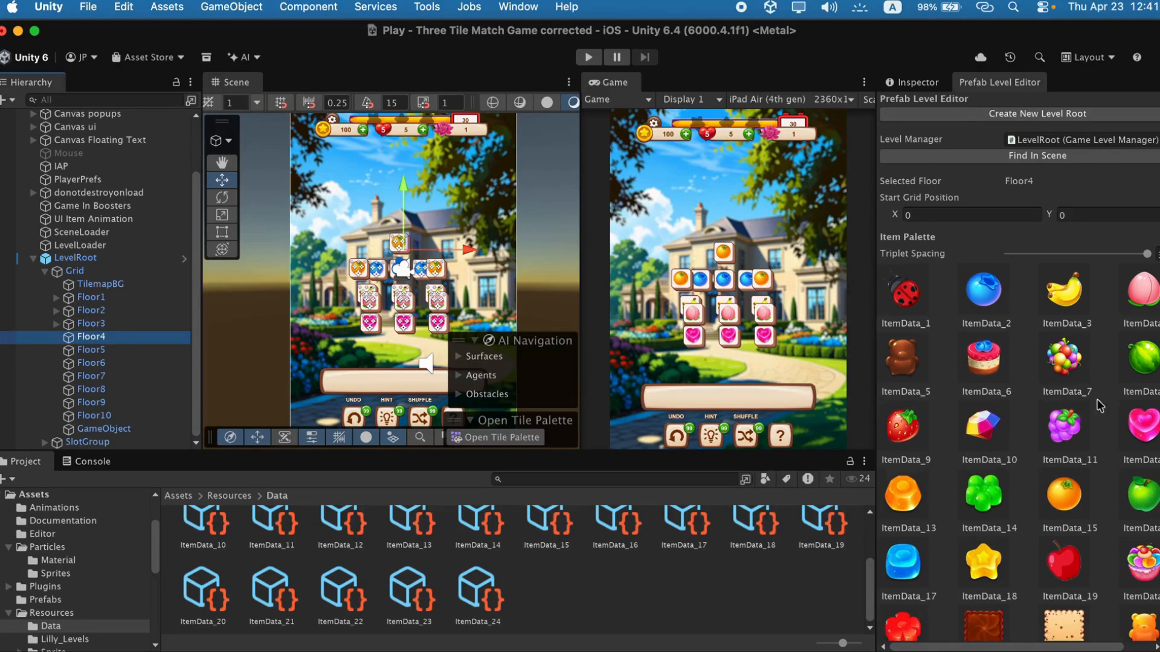
click(987, 422)
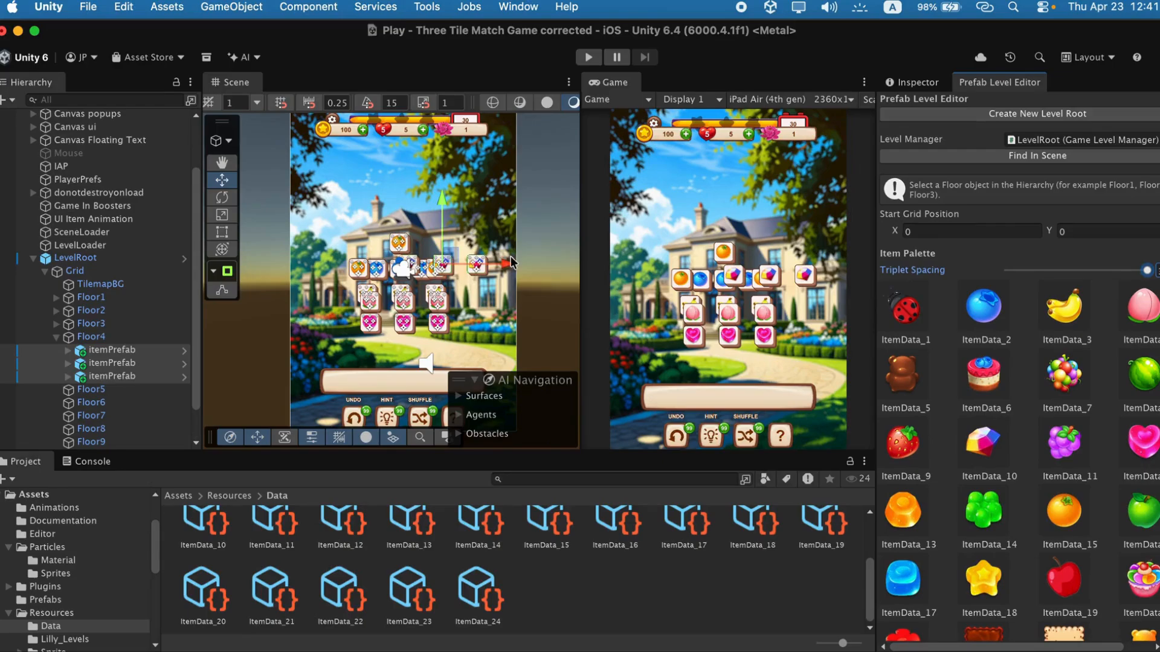
drag(511, 263, 468, 264)
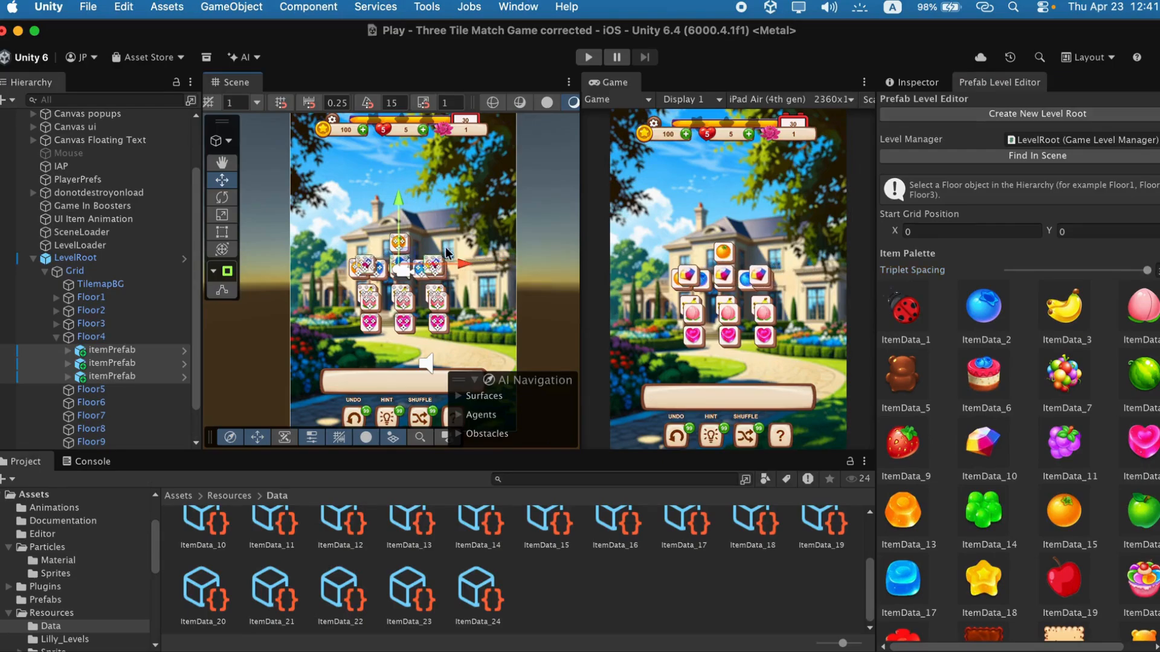
- Add a second ItemData_10 gem triplet to Floor4 and place it over the lower part of the pink heart row
click(102, 338)
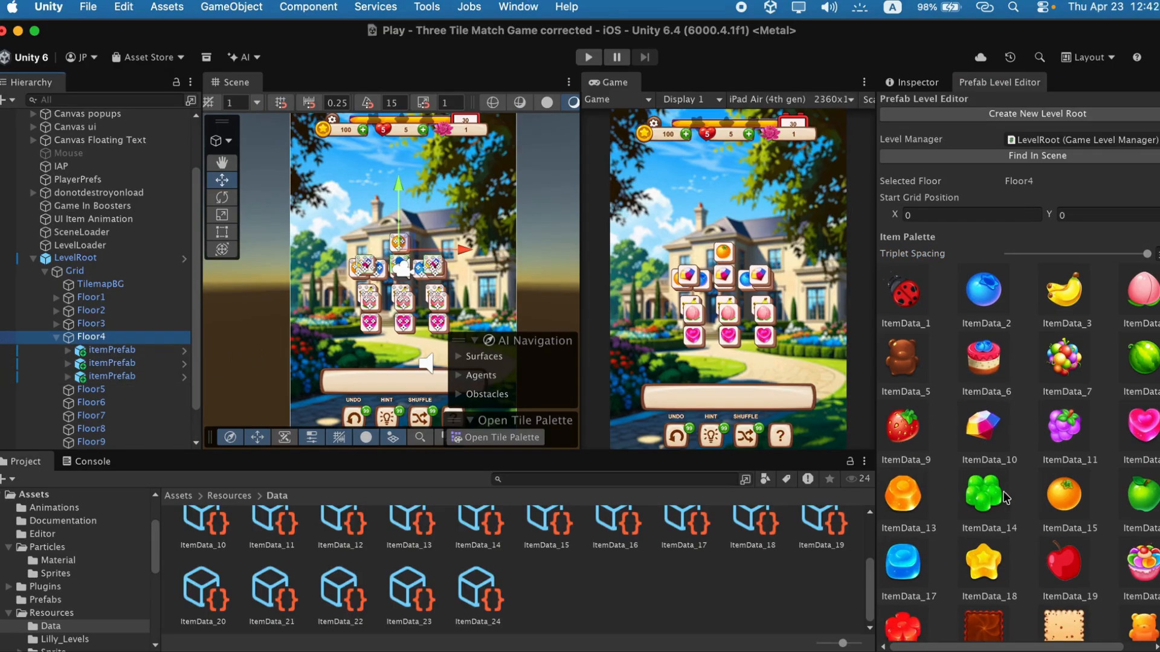
click(974, 436)
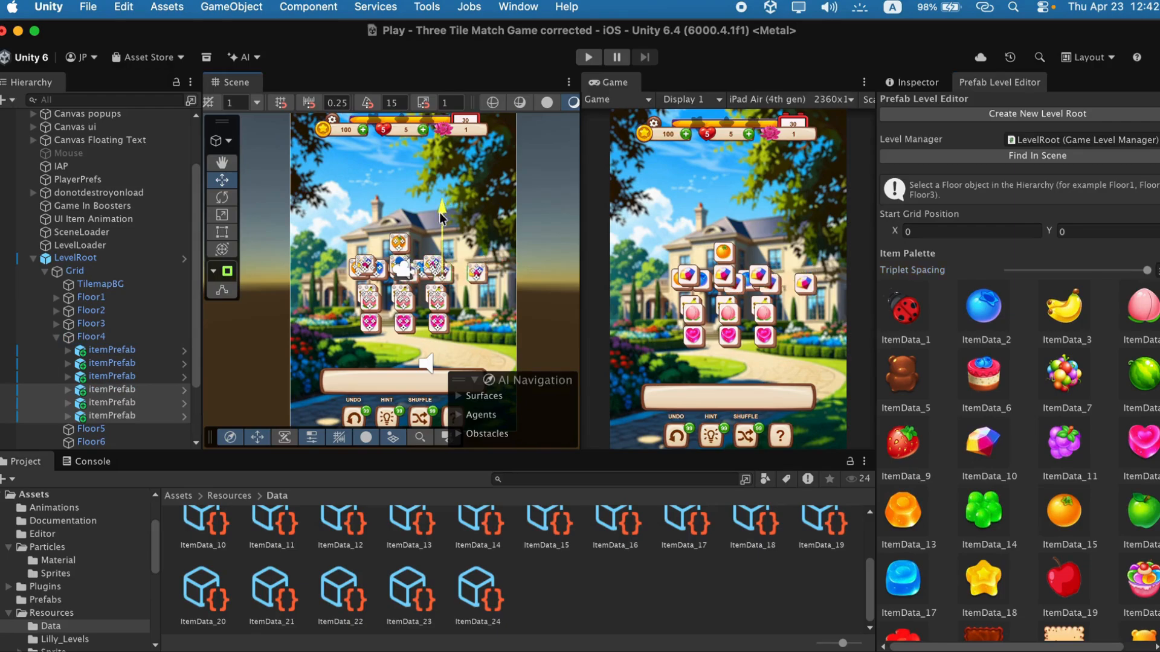
drag(439, 260, 439, 267)
drag(499, 333, 460, 334)
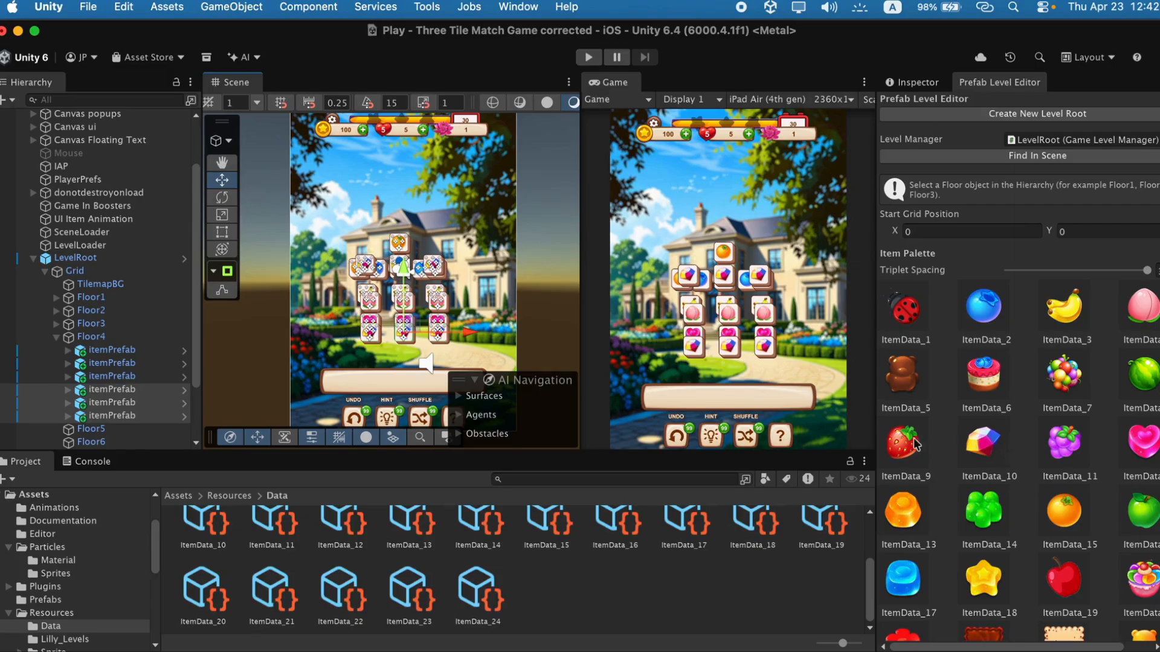
- Delete the unused floors Floor5 through Floor10 from the LevelRoot grid
scroll(103, 338, down, 3)
click(56, 258)
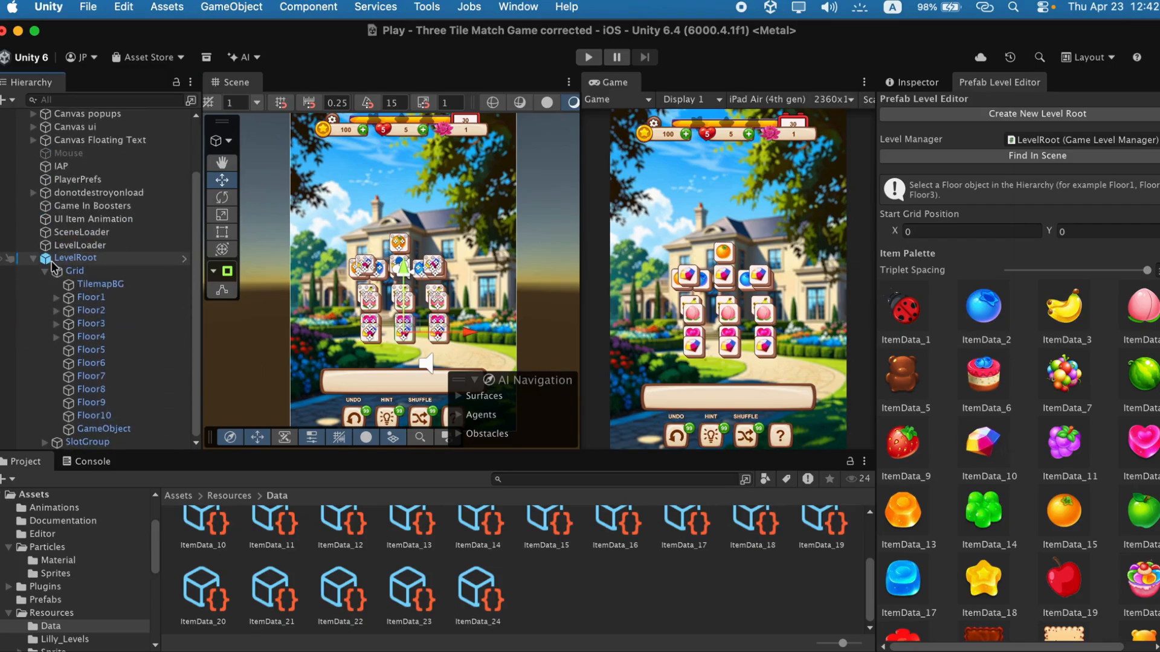
click(90, 352)
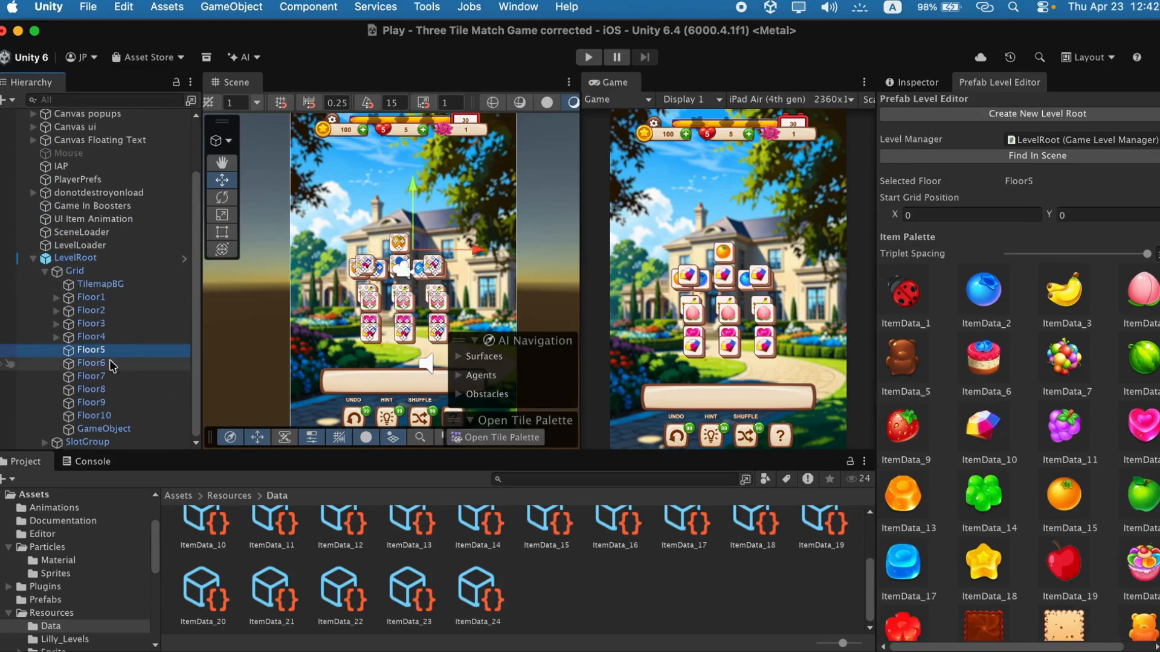
shift+click(90, 363)
shift+click(91, 375)
shift+click(90, 389)
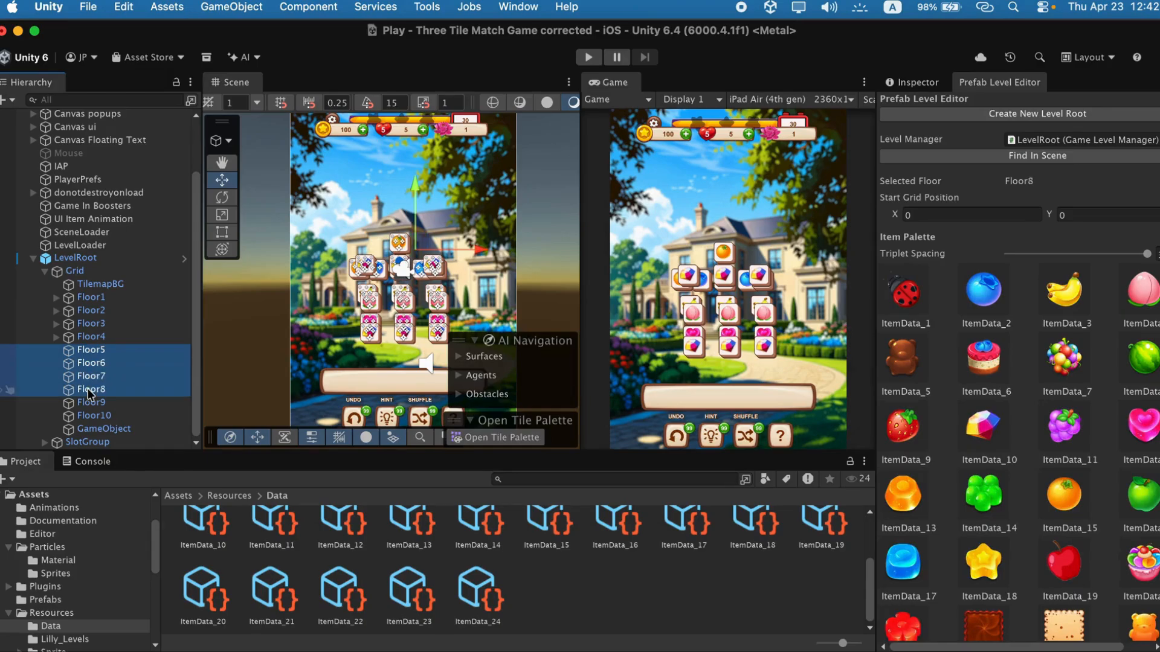
shift+click(94, 402)
shift+click(96, 415)
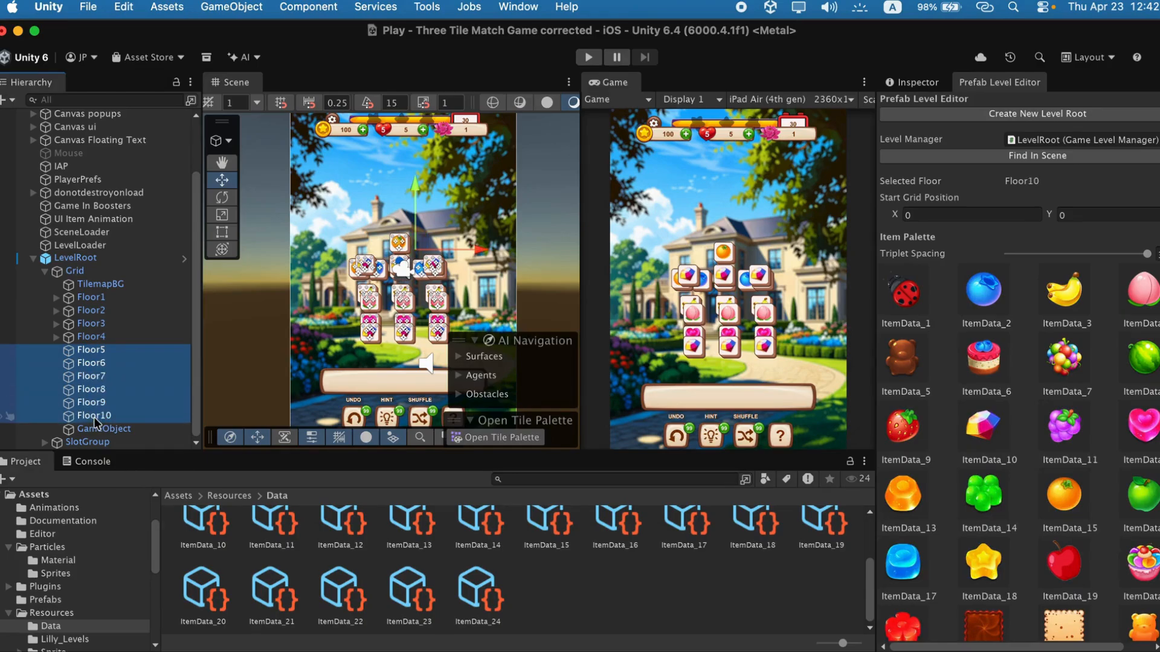
right_click(96, 421)
click(145, 546)
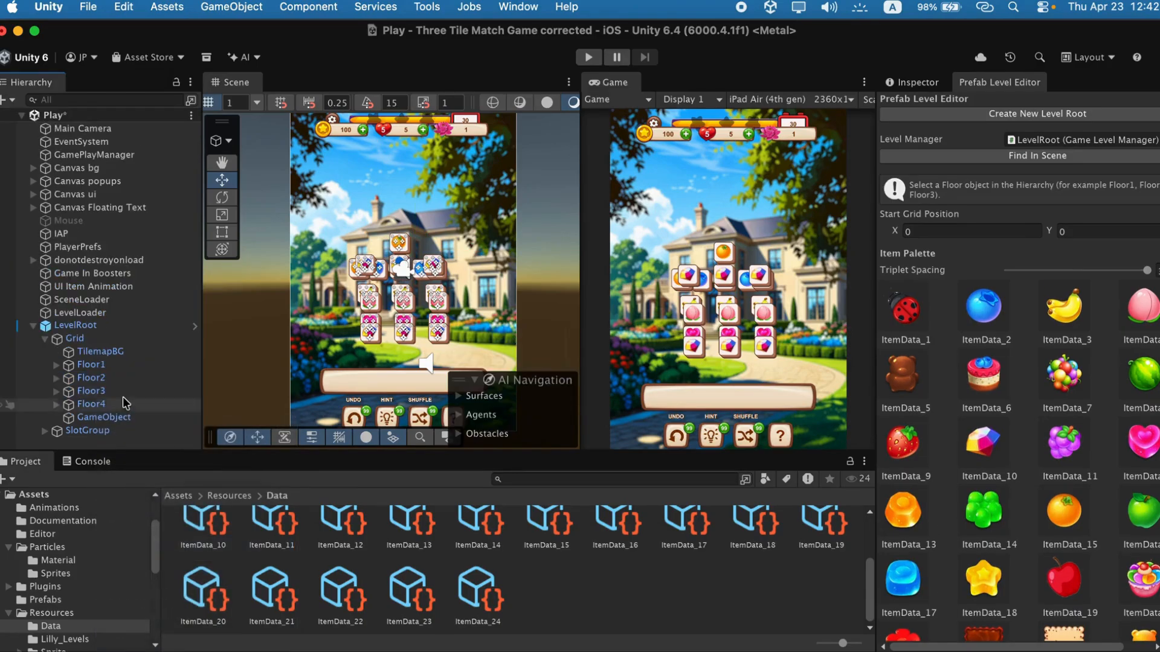
- Remove the six missing entries from LevelRoot's List Tile Maps, keeping only Floor1 to Floor4
click(75, 326)
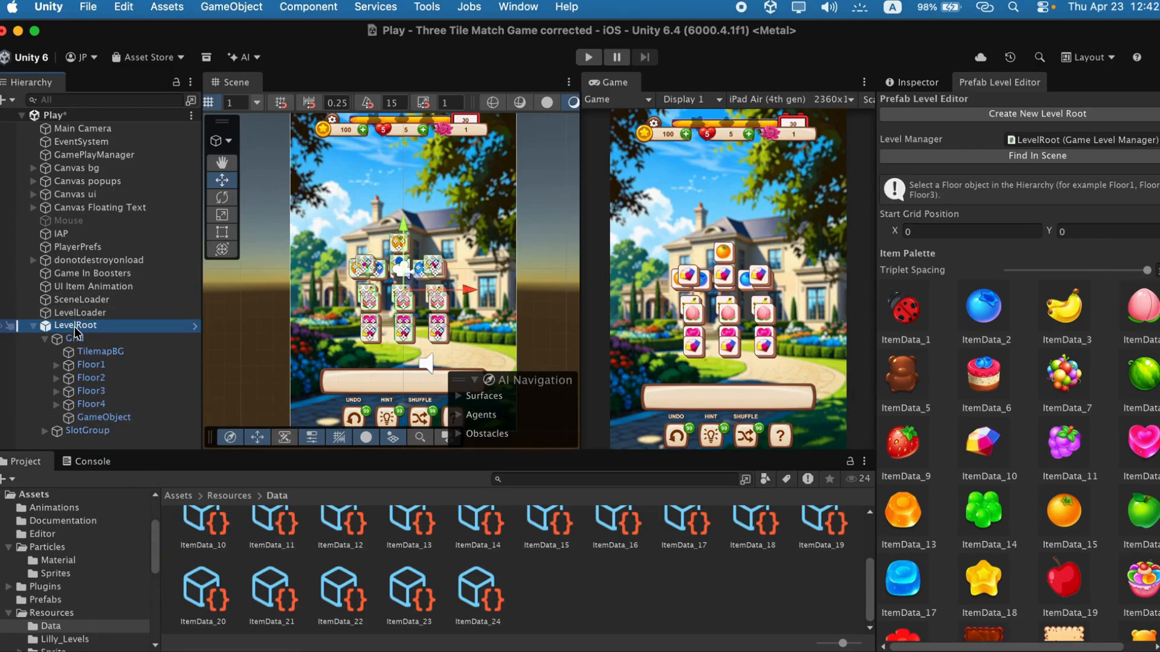
click(914, 83)
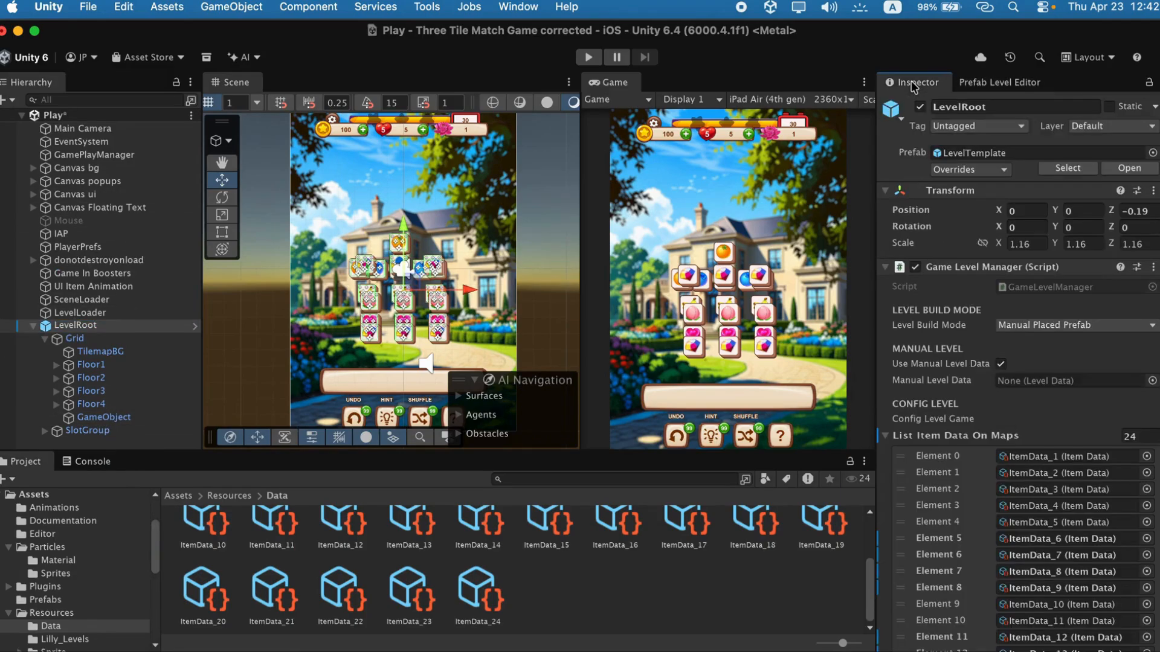
scroll(999, 463, down, 15)
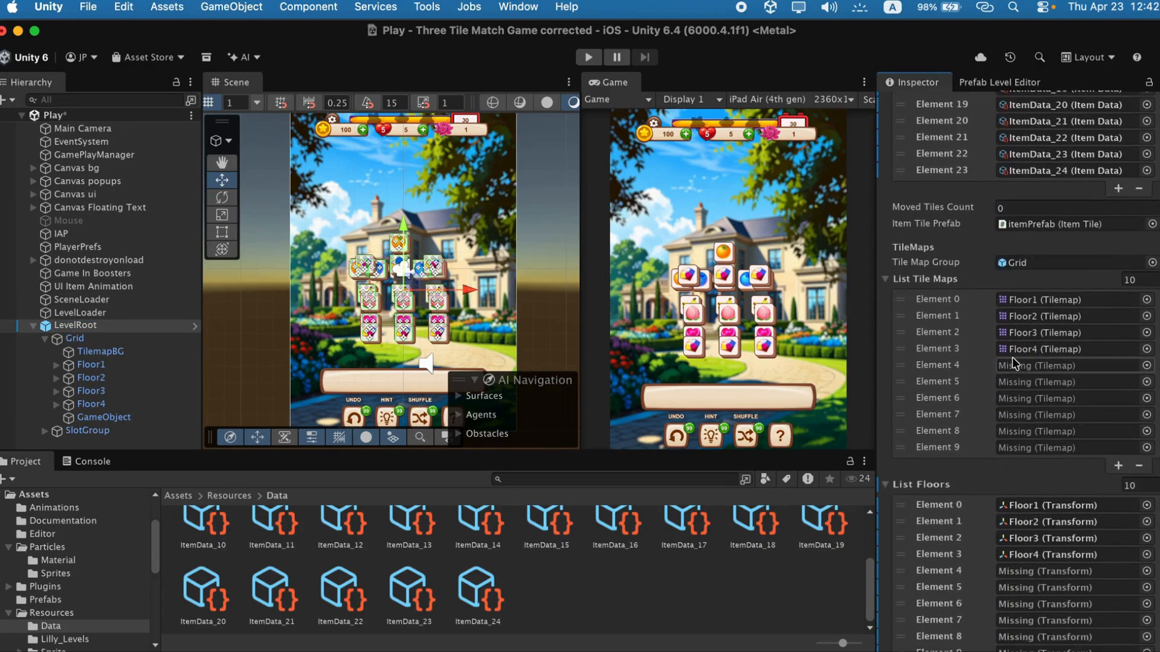
click(976, 447)
click(1138, 465)
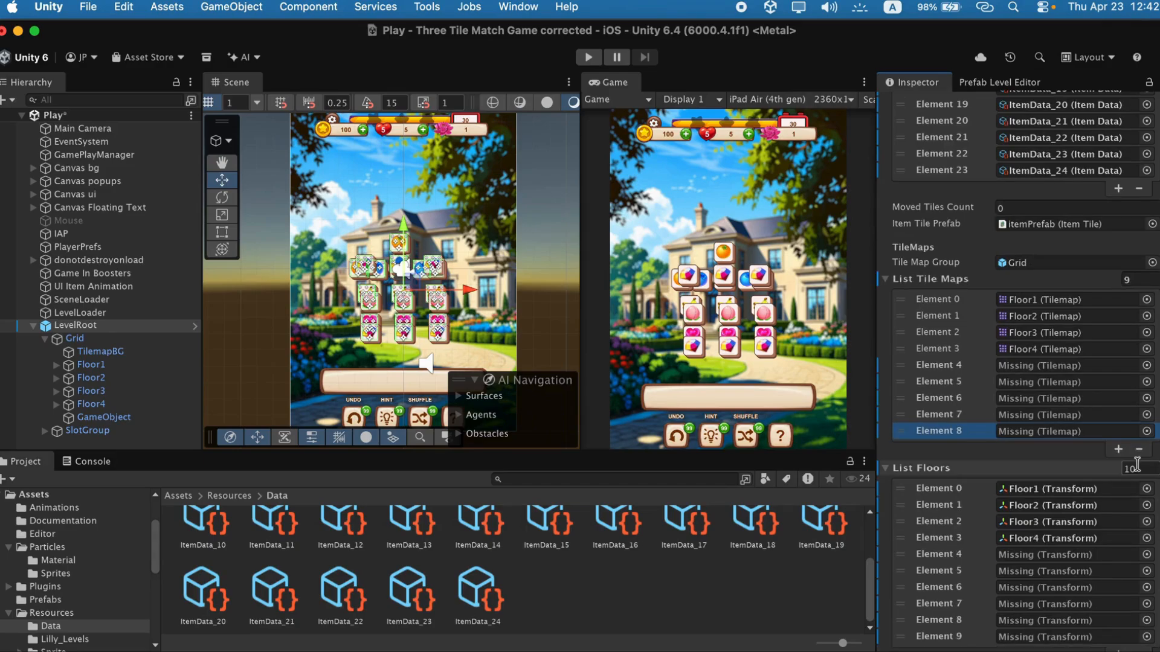
click(1138, 449)
click(1140, 433)
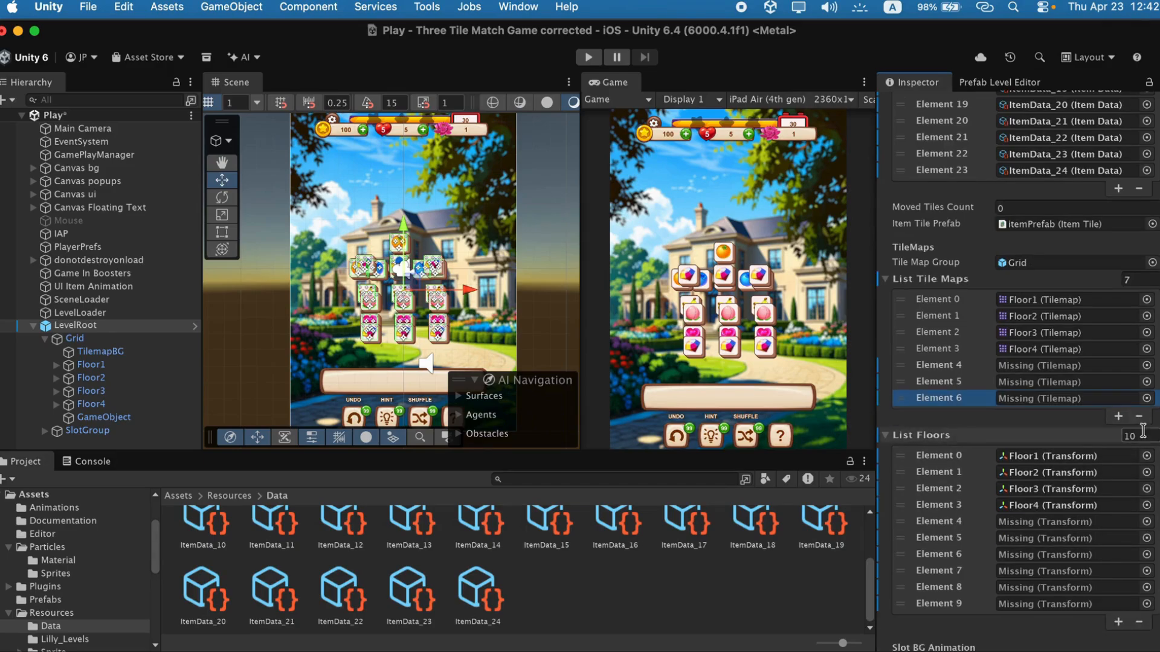
click(1138, 416)
click(1140, 399)
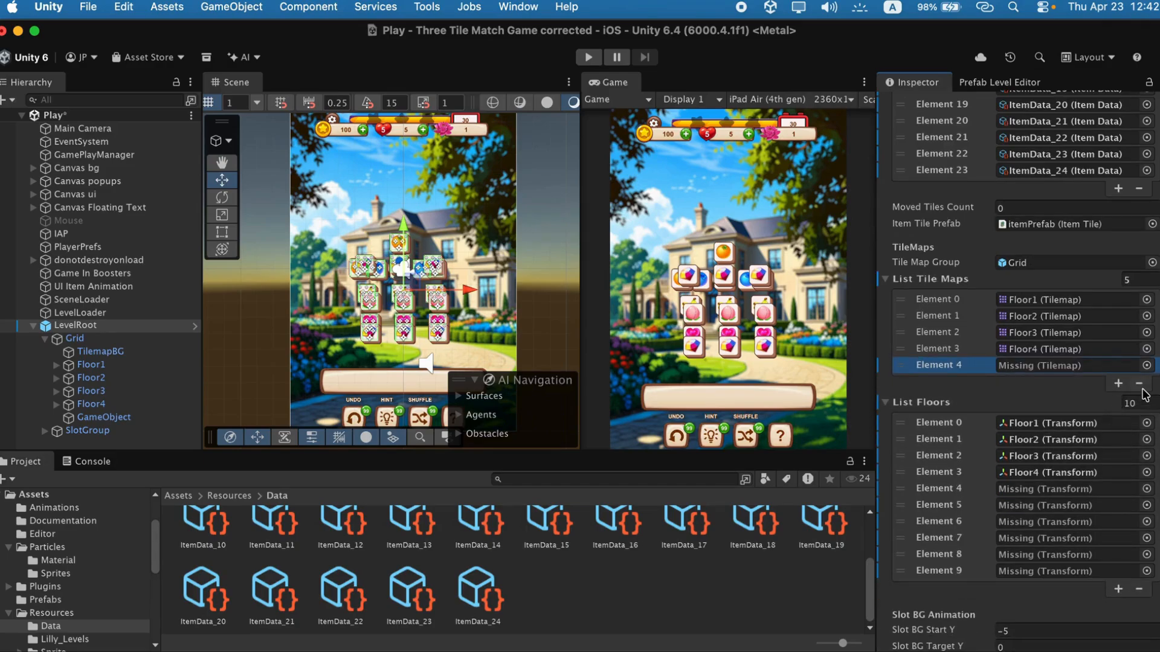
click(1139, 384)
- Remove the six missing entries from LevelRoot's List Floors, keeping only Floor1 to Floor4
click(1121, 556)
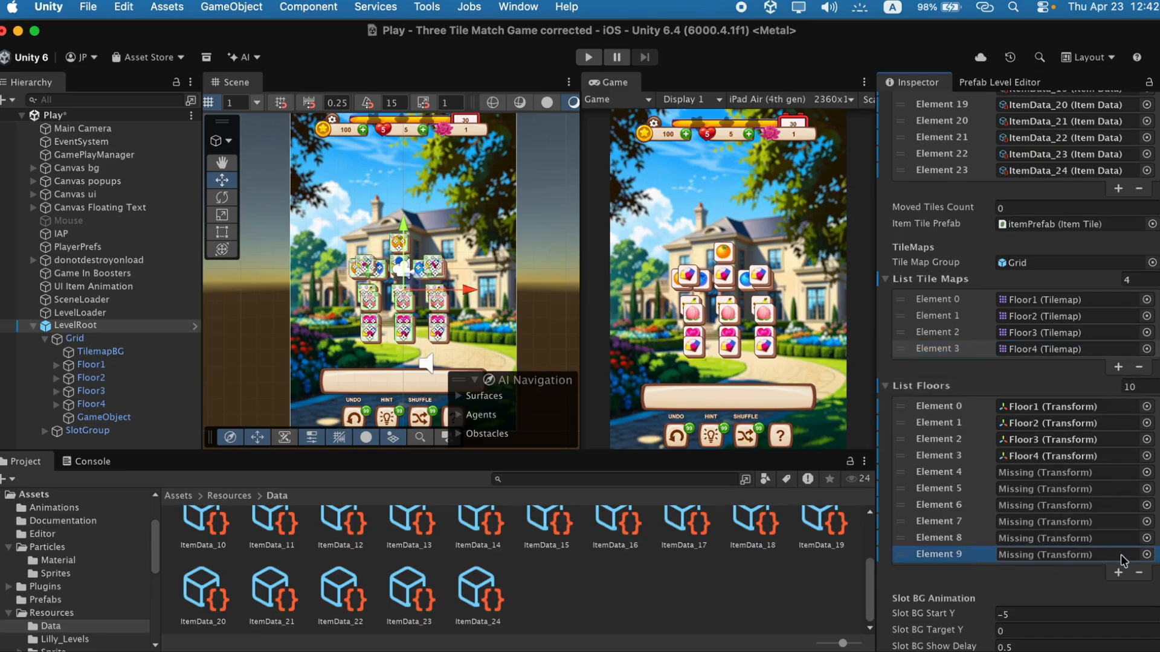
click(1139, 572)
click(1139, 556)
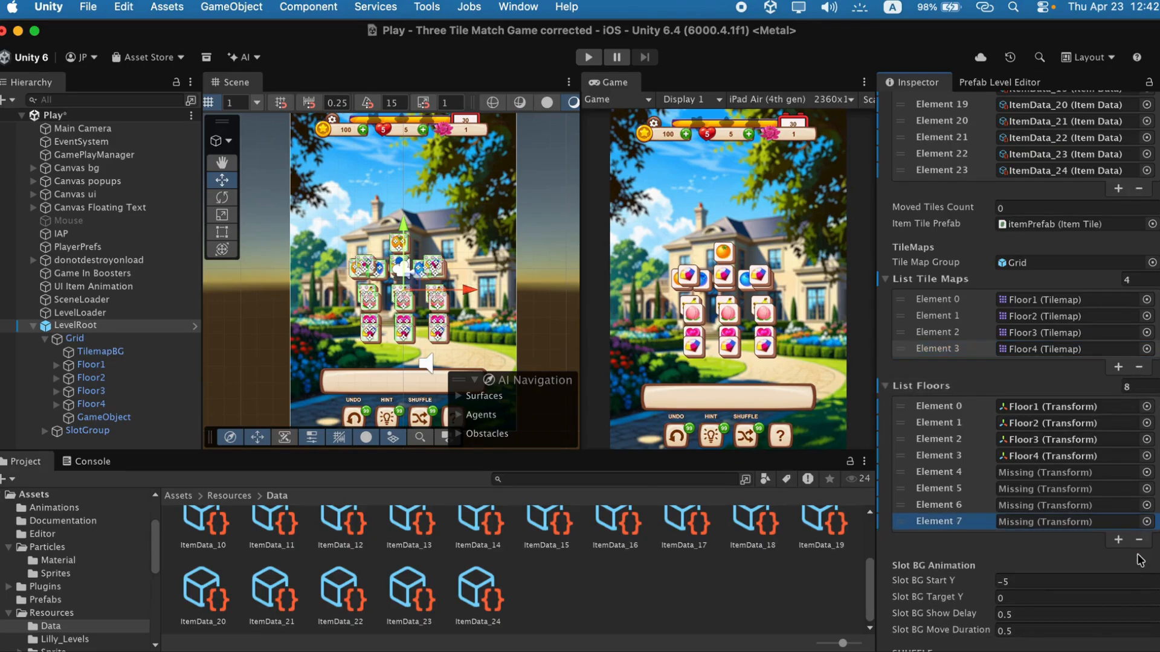
click(1139, 540)
click(1139, 523)
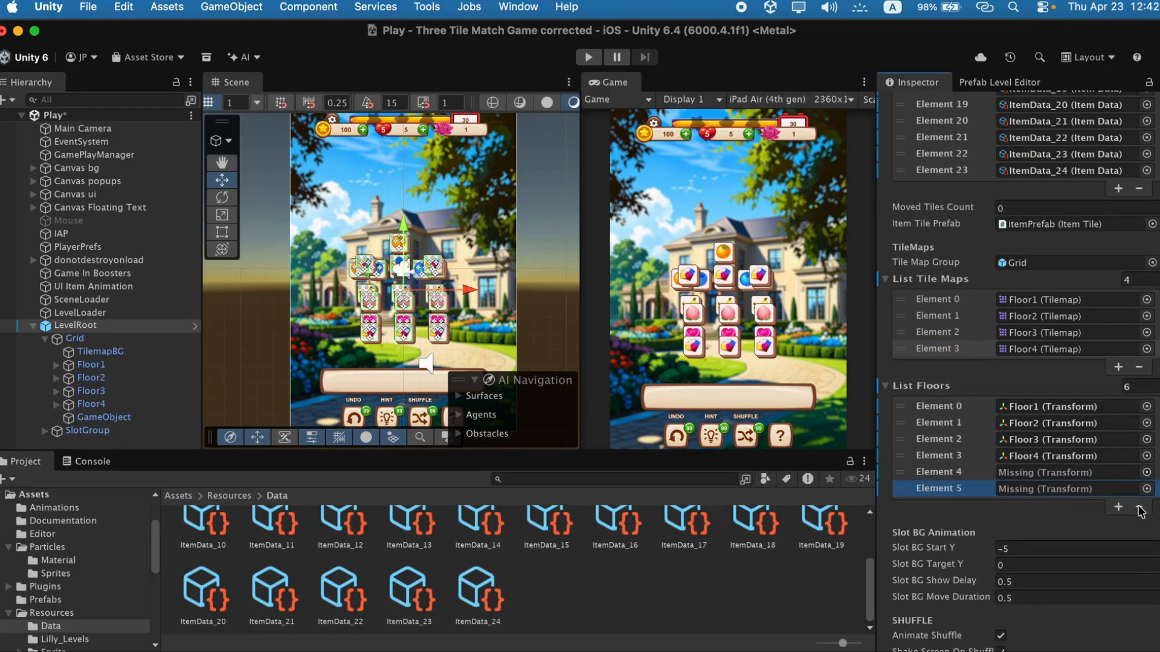
click(1139, 508)
click(1140, 491)
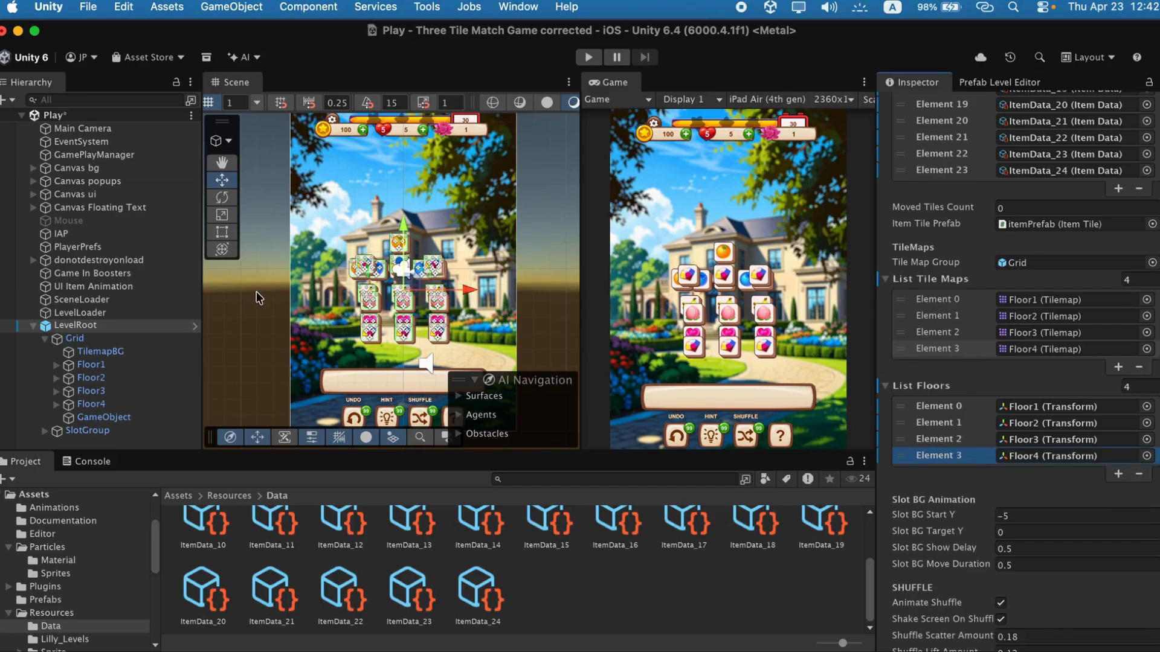
- Review LevelRoot's Game Level Manager settings and choose Manual Placed Prefab as the Level Build Mode
scroll(992, 300, up, 10)
scroll(1040, 288, down, 2)
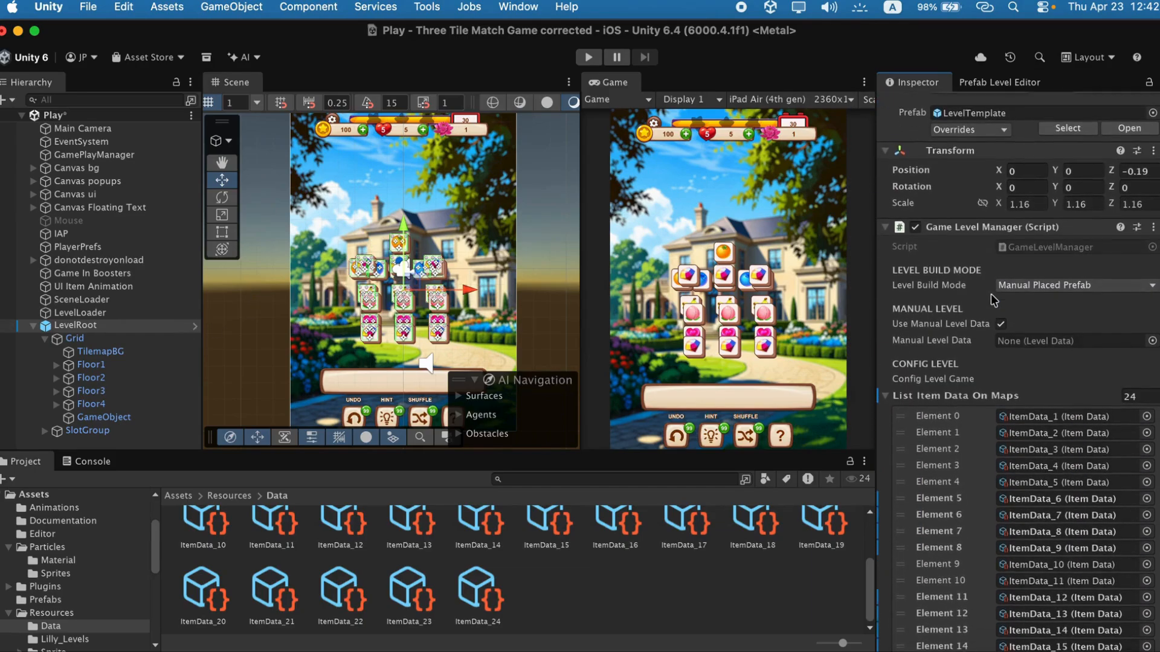
scroll(1024, 364, down, 20)
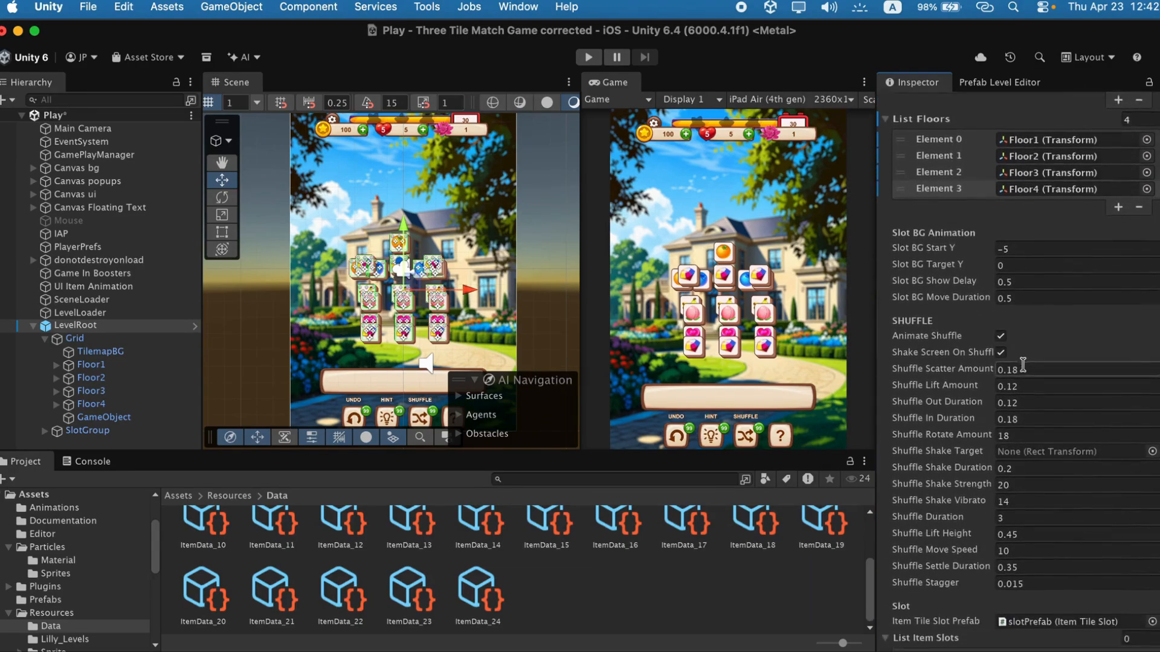
scroll(1023, 364, down, 3)
scroll(1023, 364, up, 15)
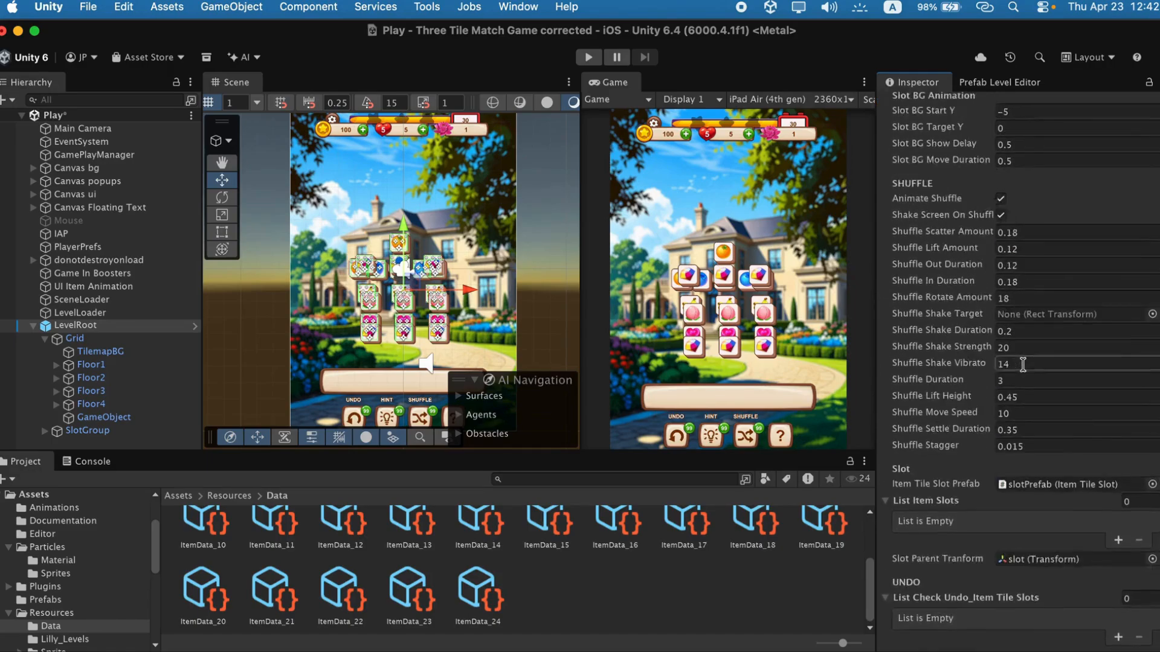
scroll(1023, 364, up, 7)
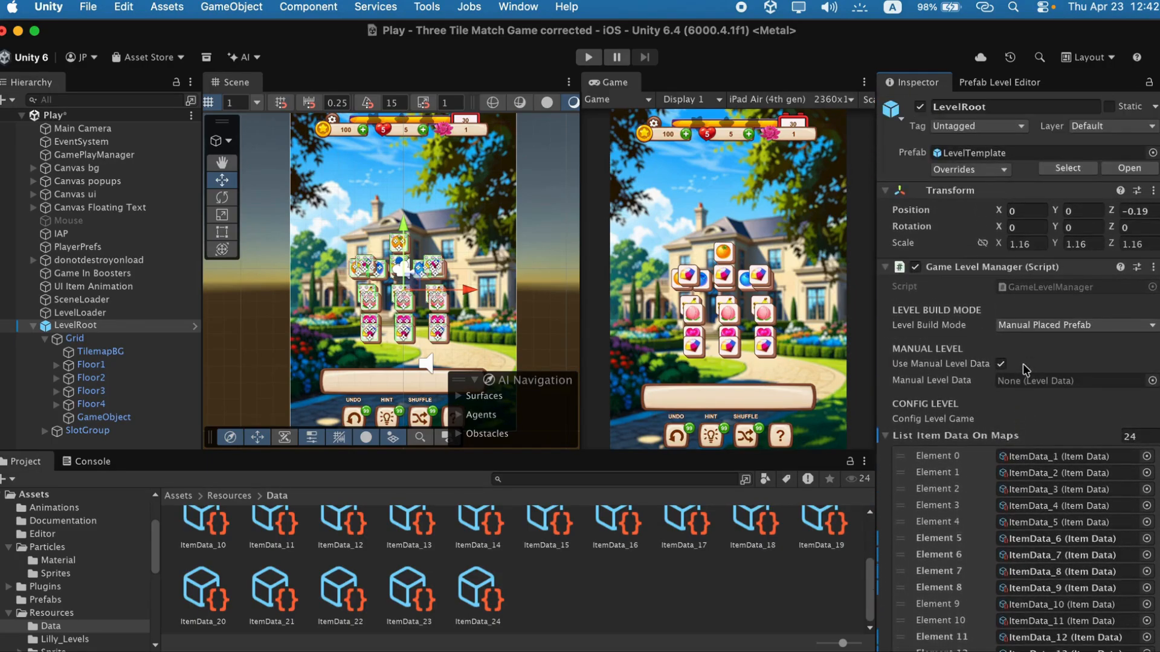
click(1071, 325)
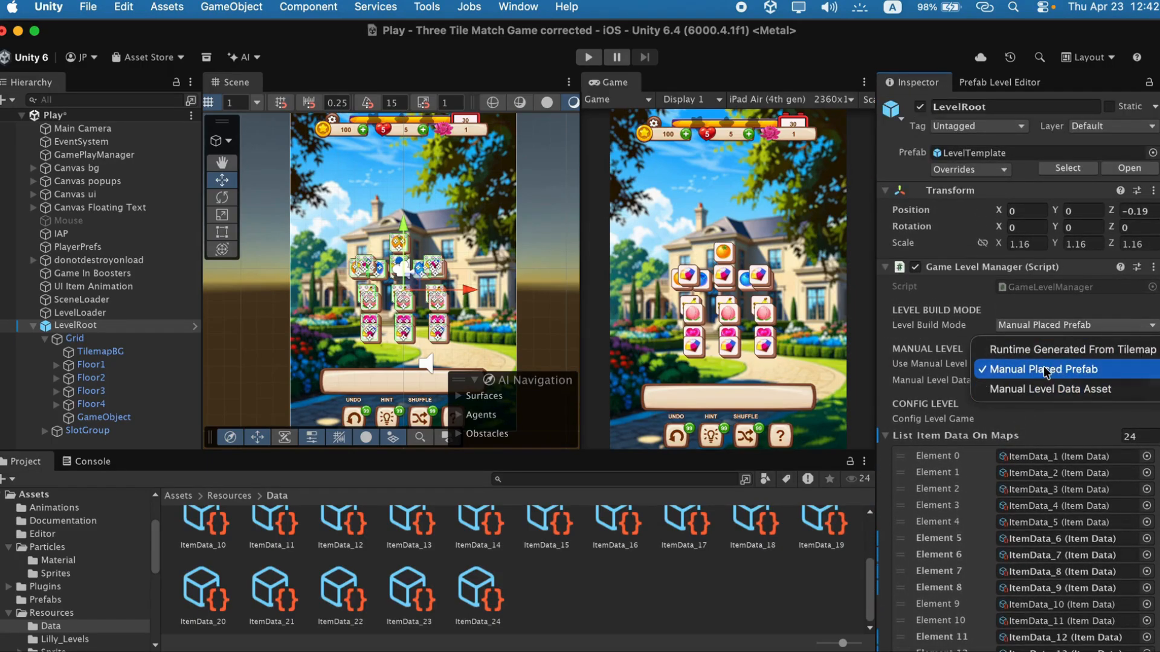
click(1042, 369)
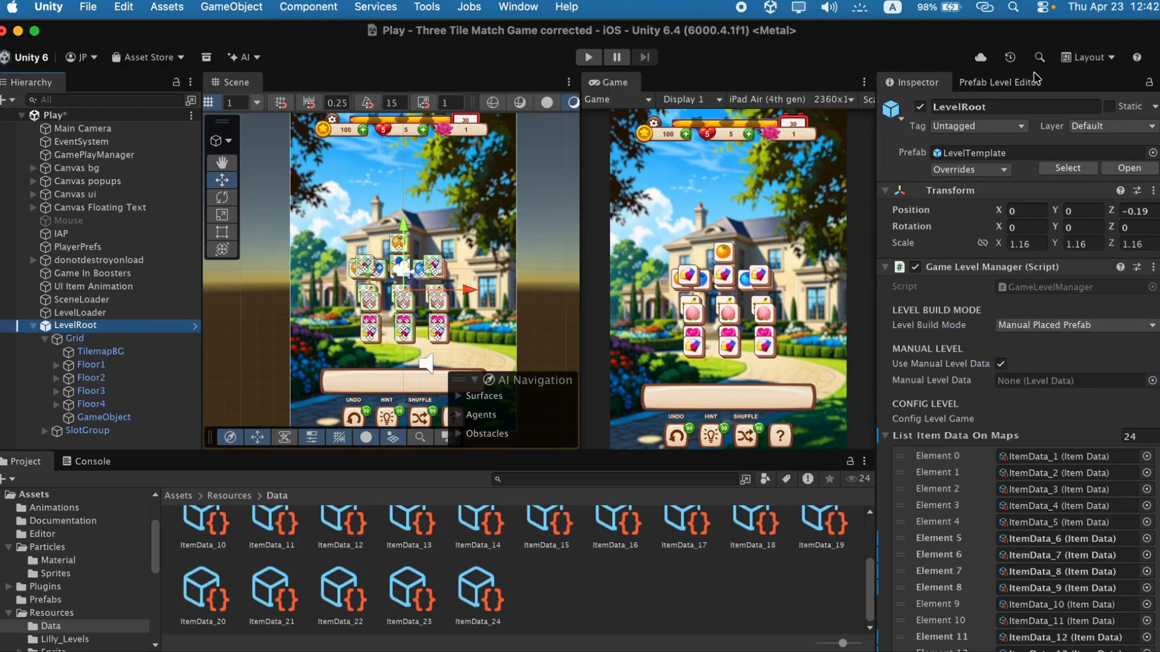
- Sync all tiles of the level from their transforms with the Prefab Level Editor
click(1010, 82)
scroll(1014, 483, down, 5)
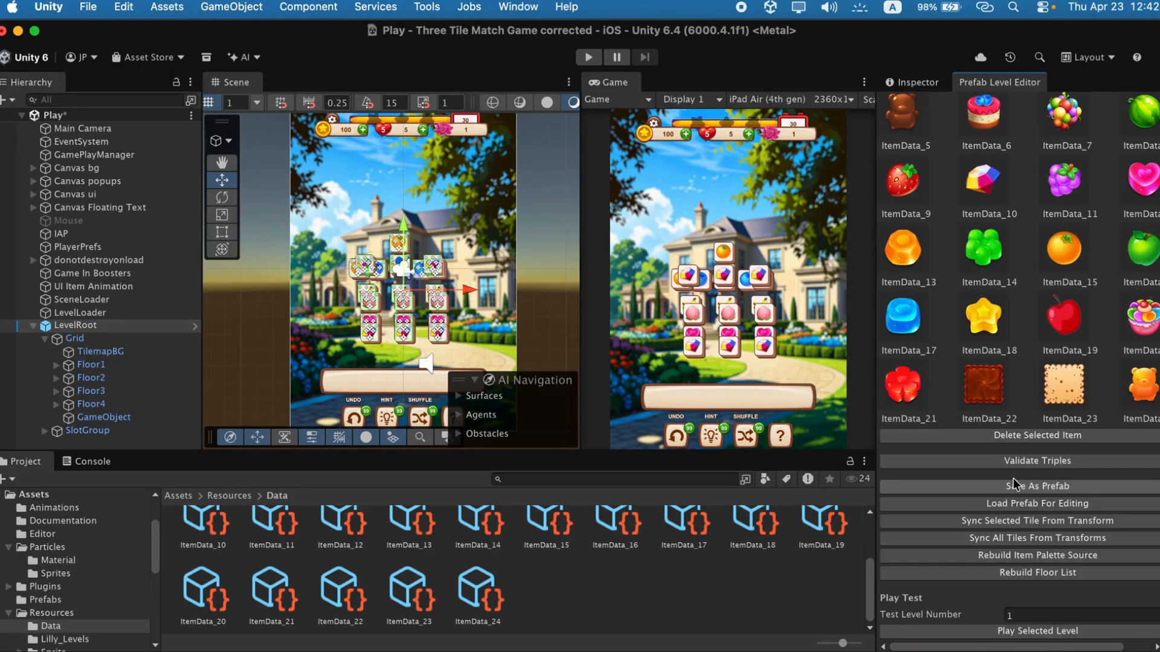
click(1012, 537)
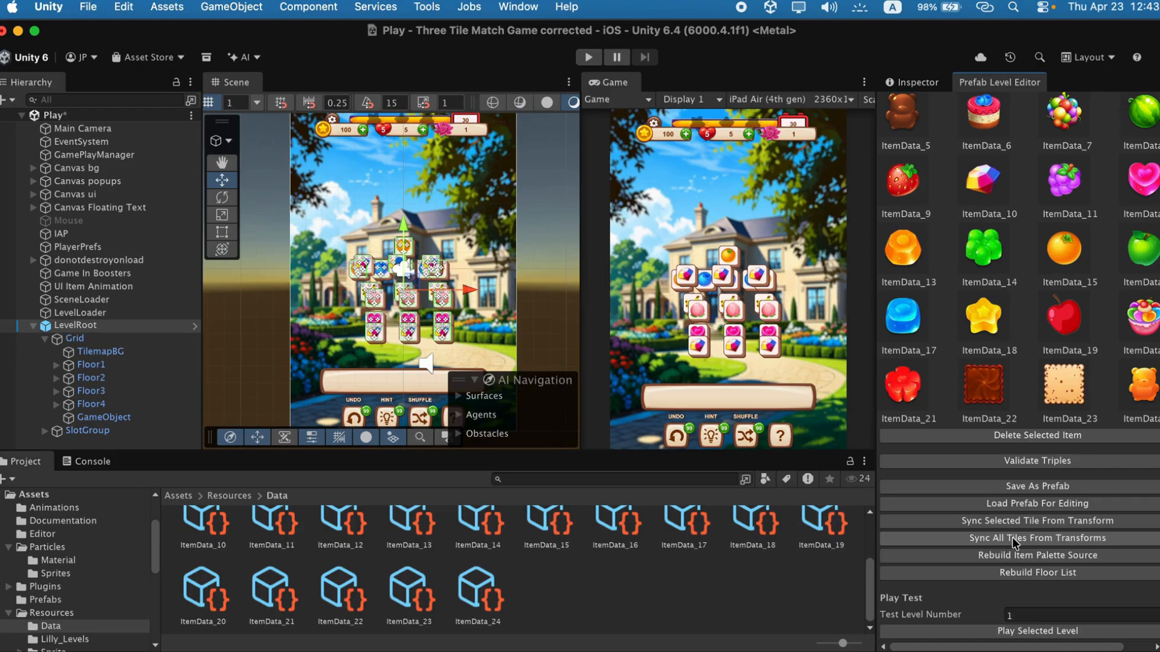
click(1013, 538)
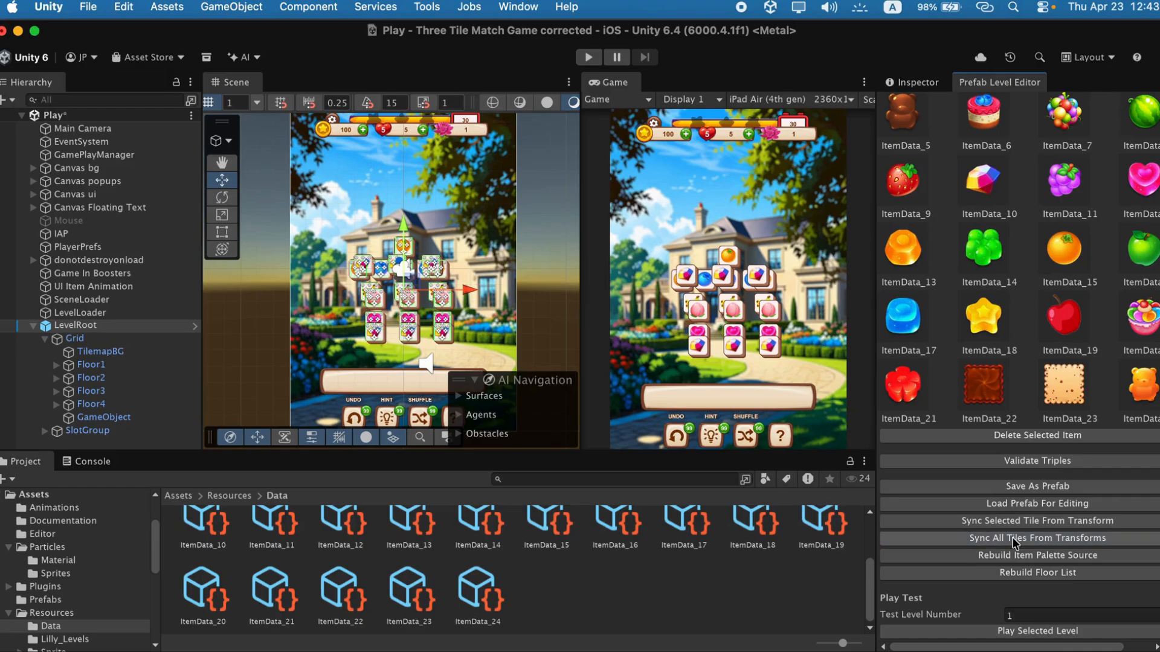
- Save the level as prefab Level1004.prefab in Lilly_Levels and open that folder under Resources in the project assets
click(1038, 488)
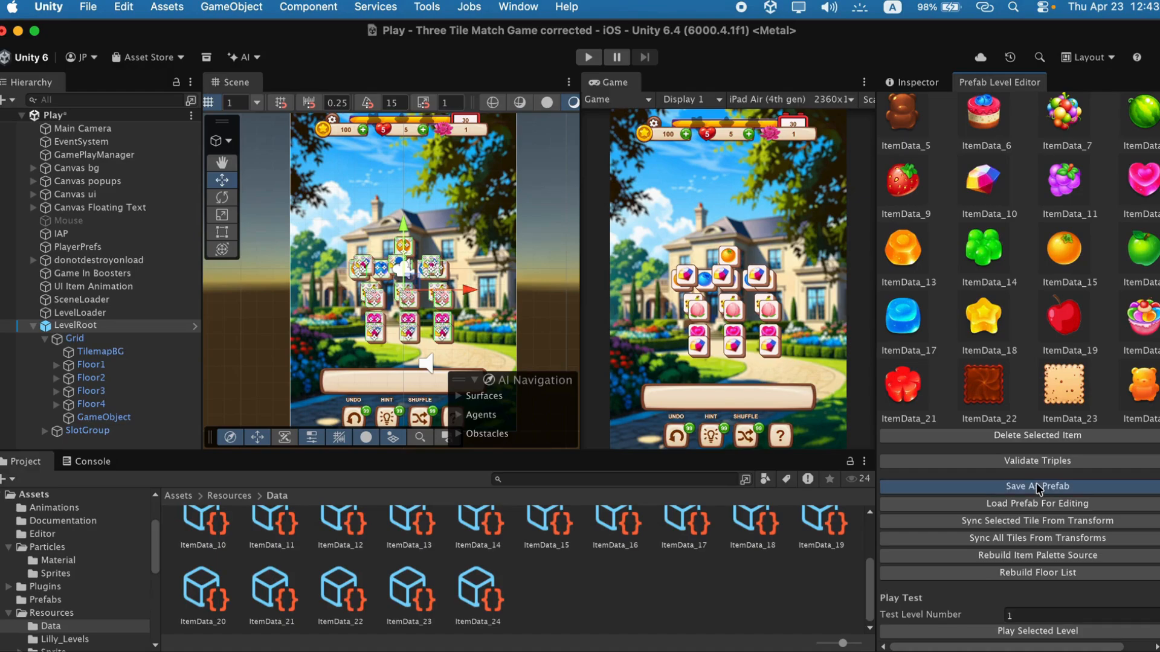
click(570, 203)
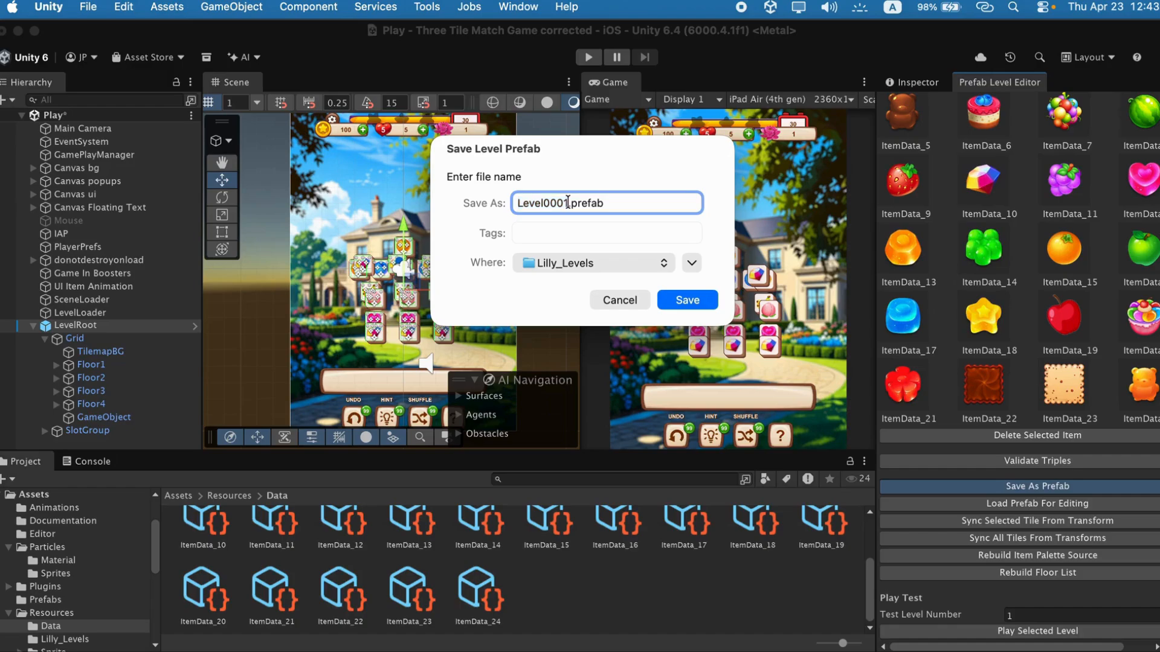
key(BackSpace)
key(BackSpace)
key(BackSpace)
key(BackSpace)
text(1004)
click(696, 304)
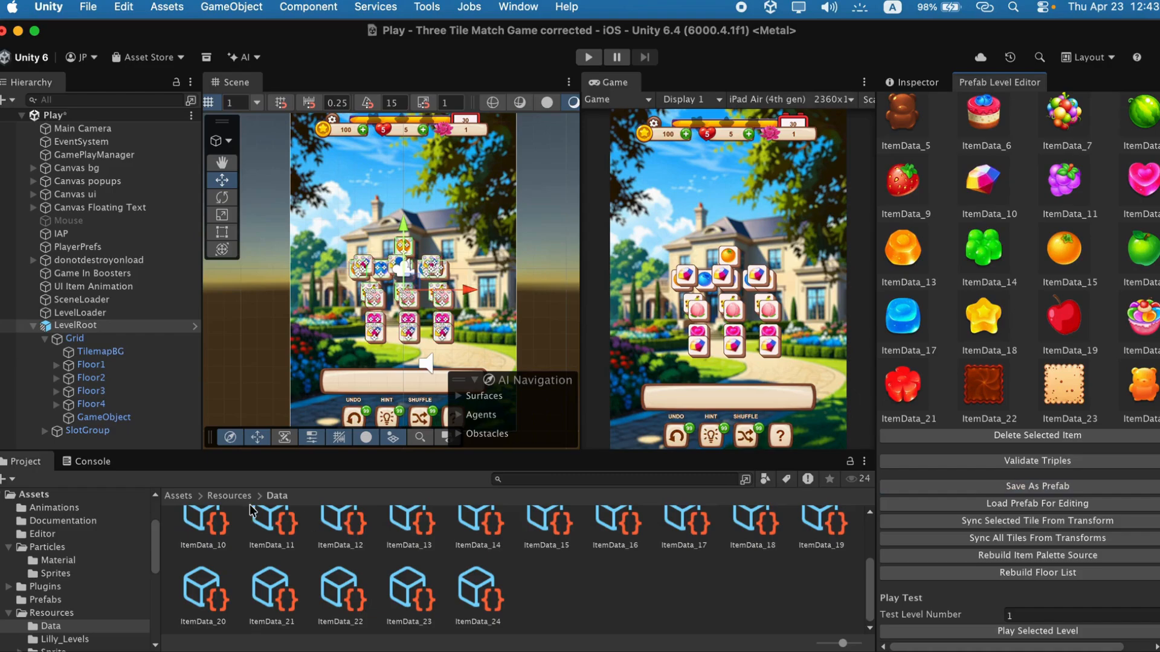
click(230, 496)
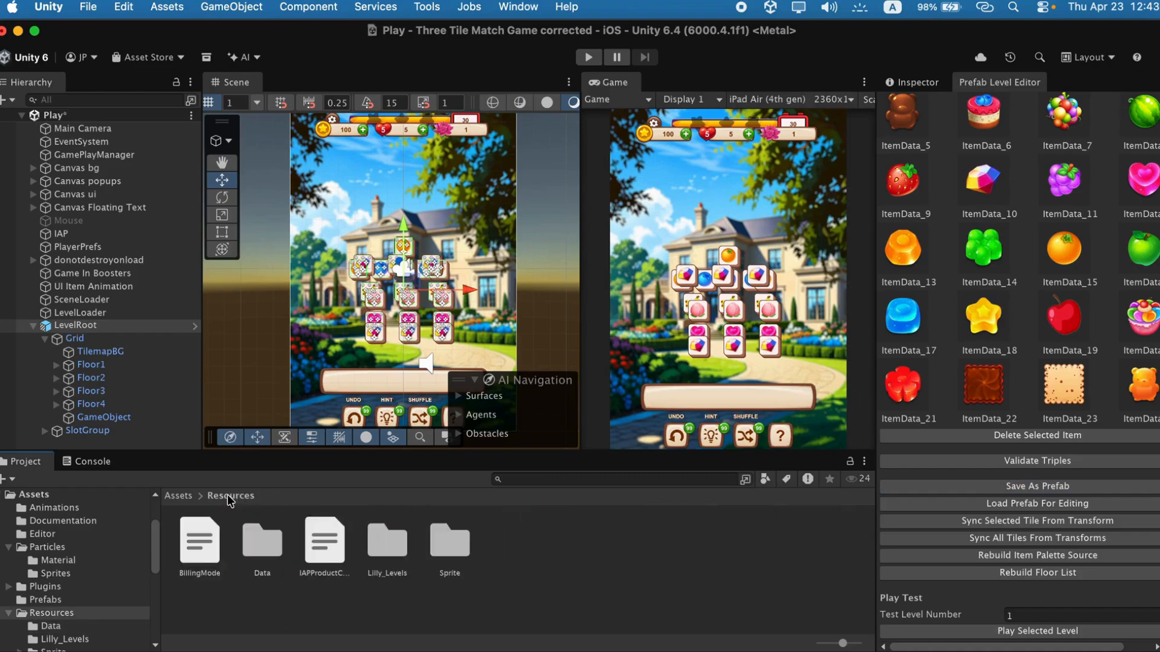
double_click(382, 556)
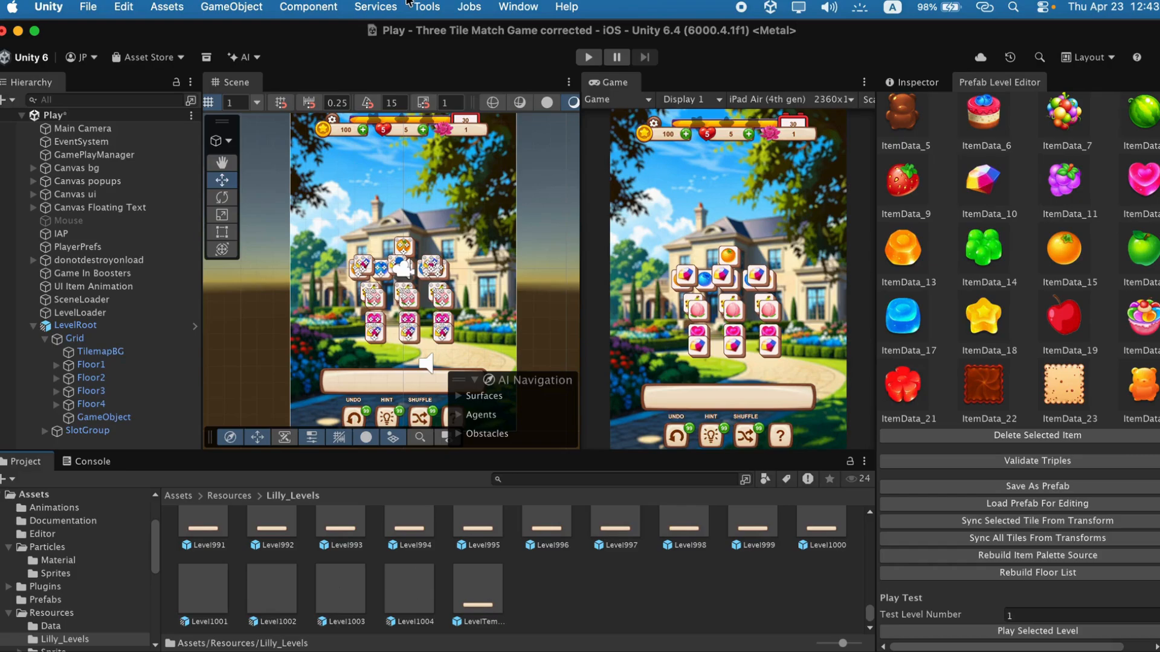
- Build the level database with the Lilly tools and save the Play scene
click(430, 8)
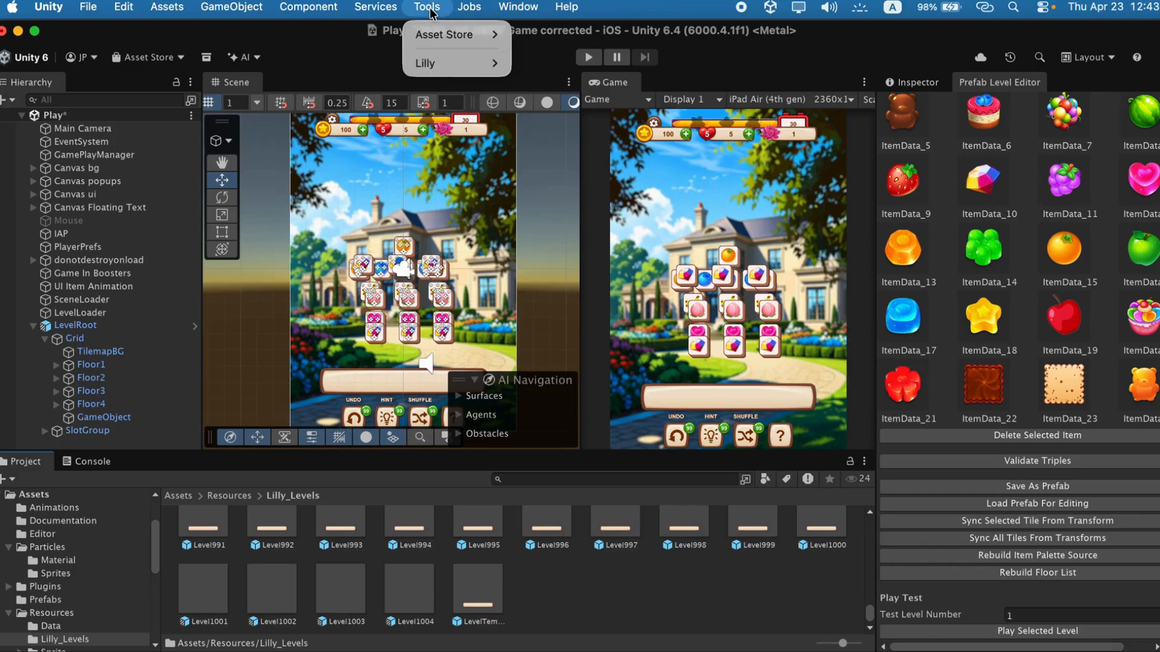
mouse_move(459, 63)
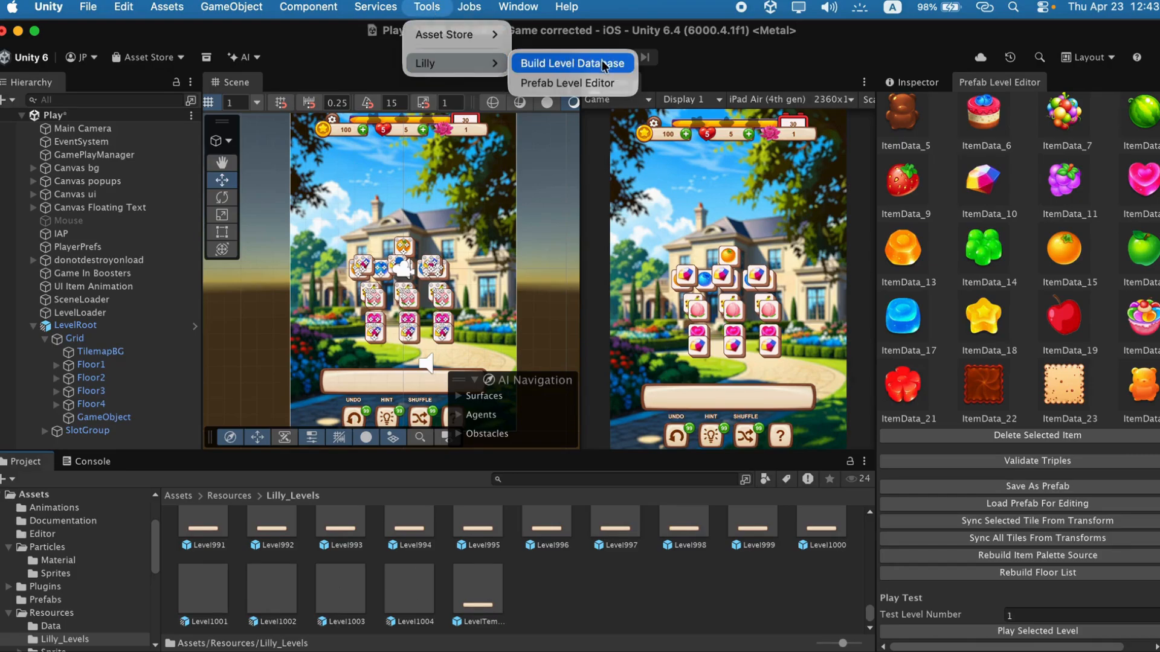
click(573, 63)
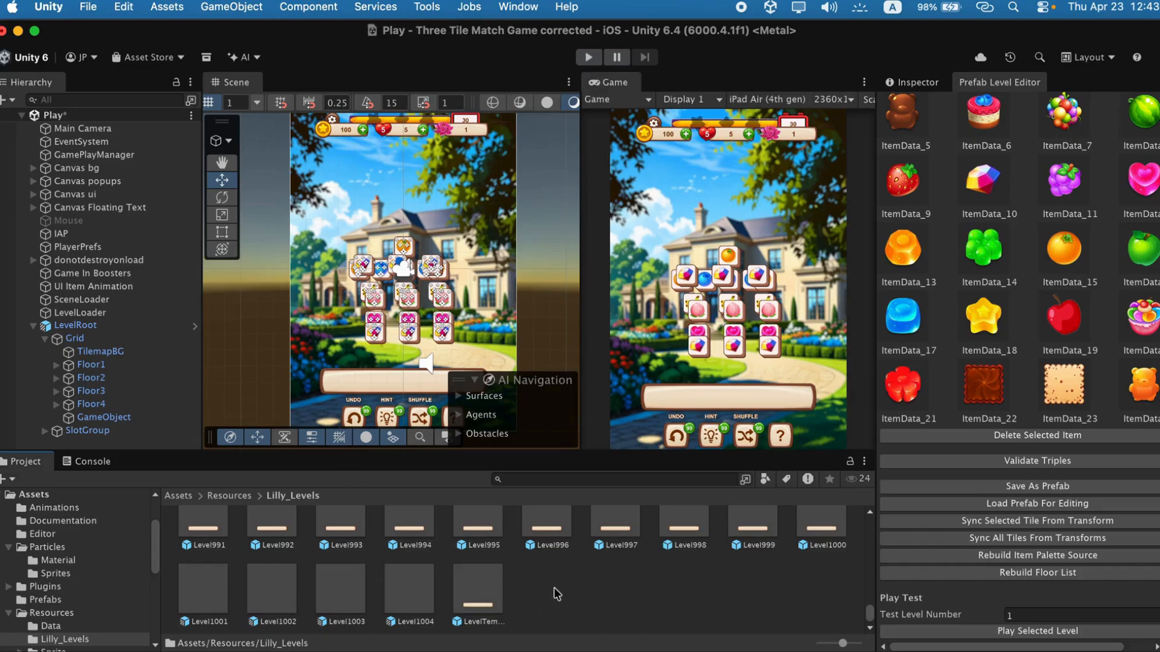
click(88, 7)
click(103, 102)
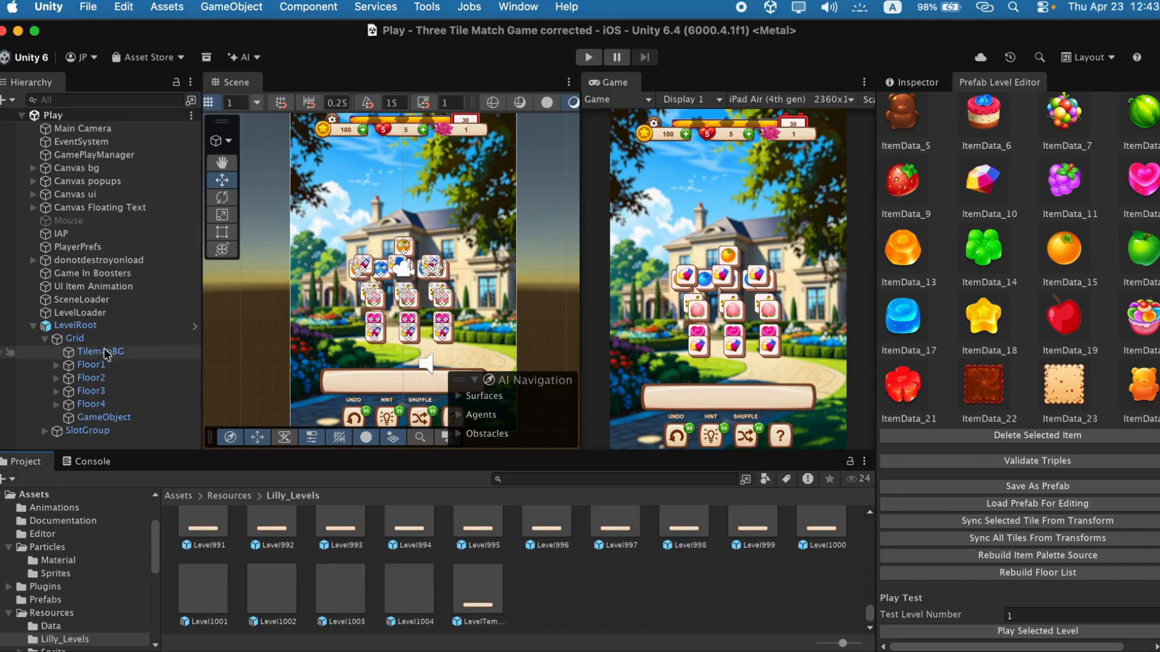
- Delete LevelRoot from the Play scene and save the scene
click(77, 325)
right_click(78, 325)
click(113, 456)
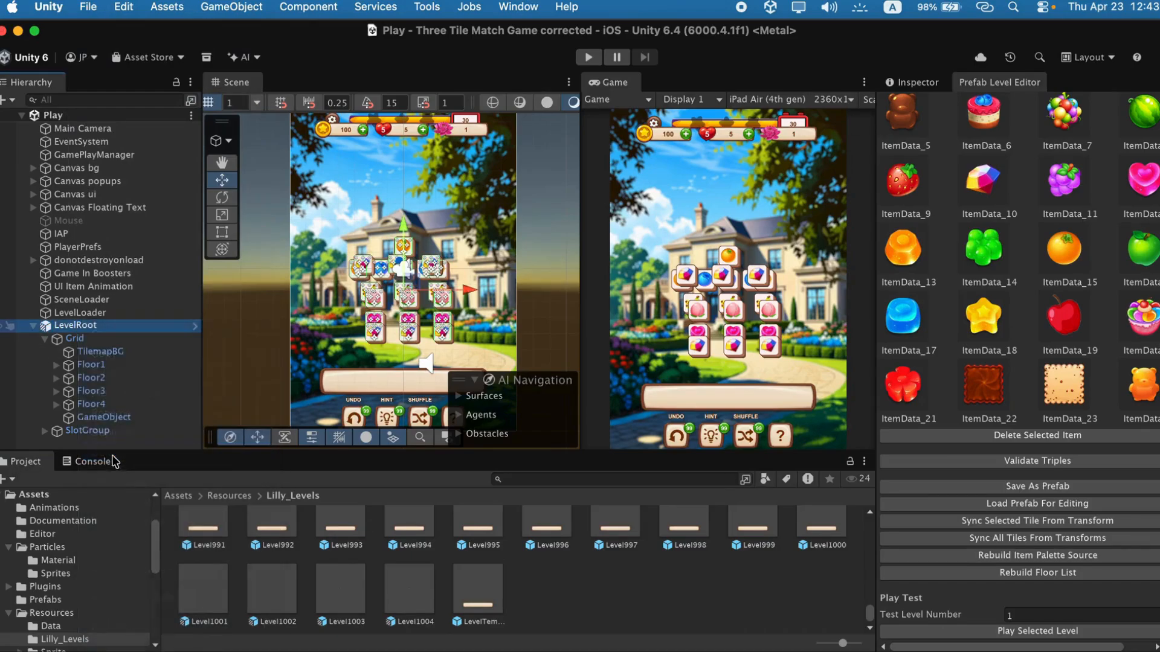
click(88, 7)
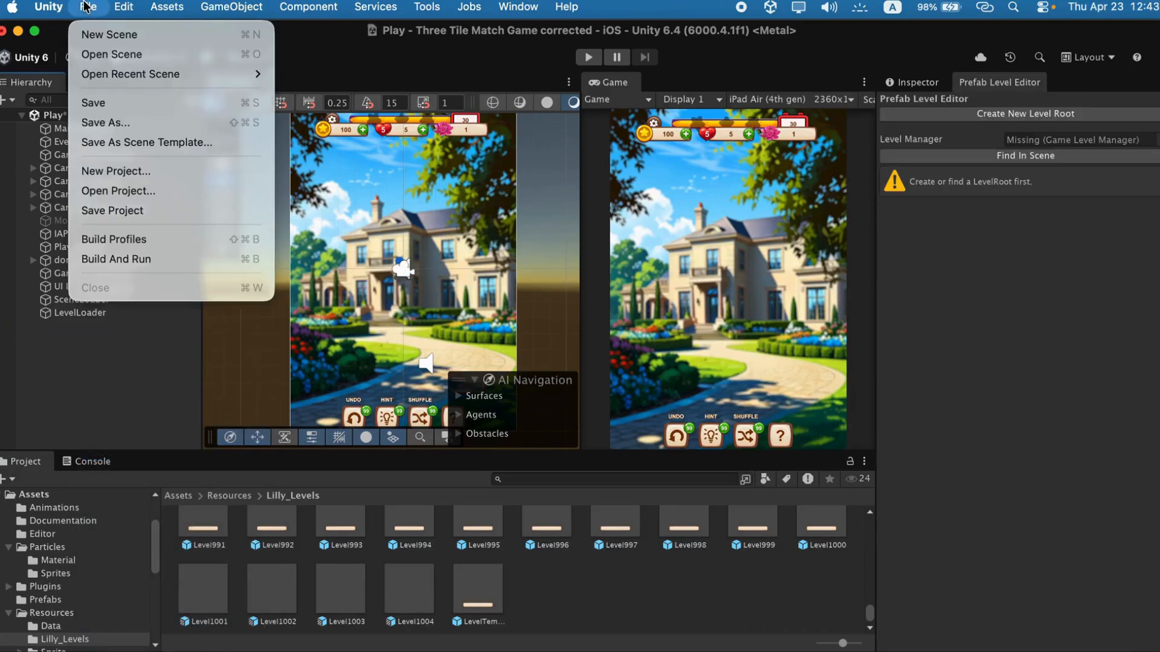
click(97, 100)
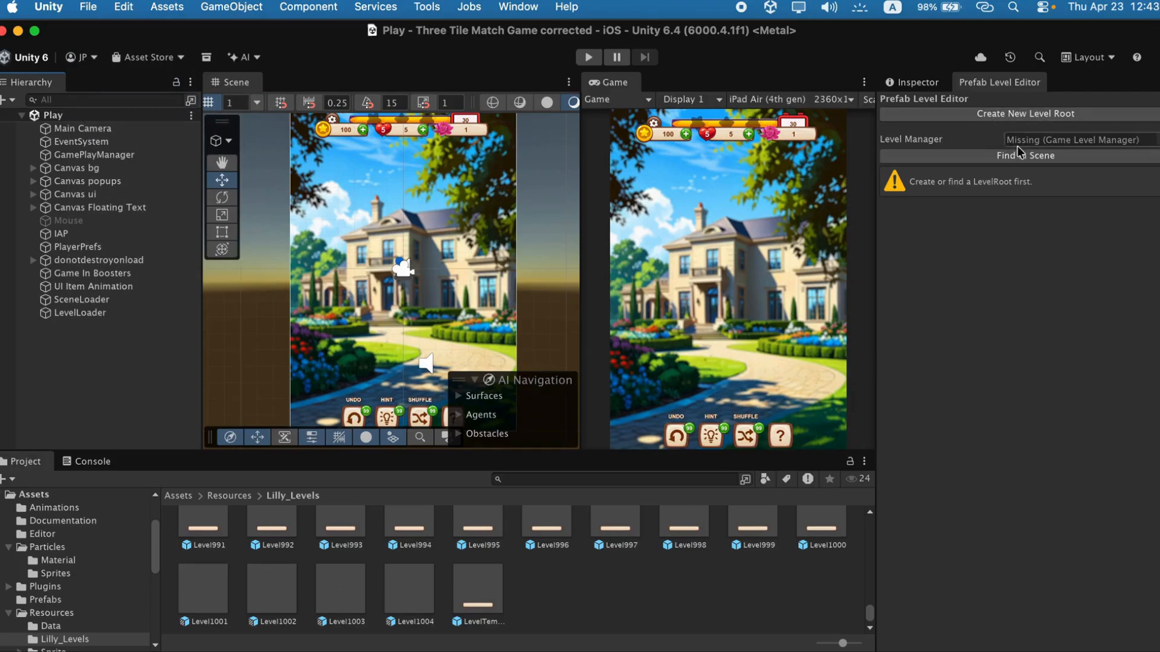
- Set the Test Level Number to 1004 in the Prefab Level Editor and start the play test of that level
click(410, 602)
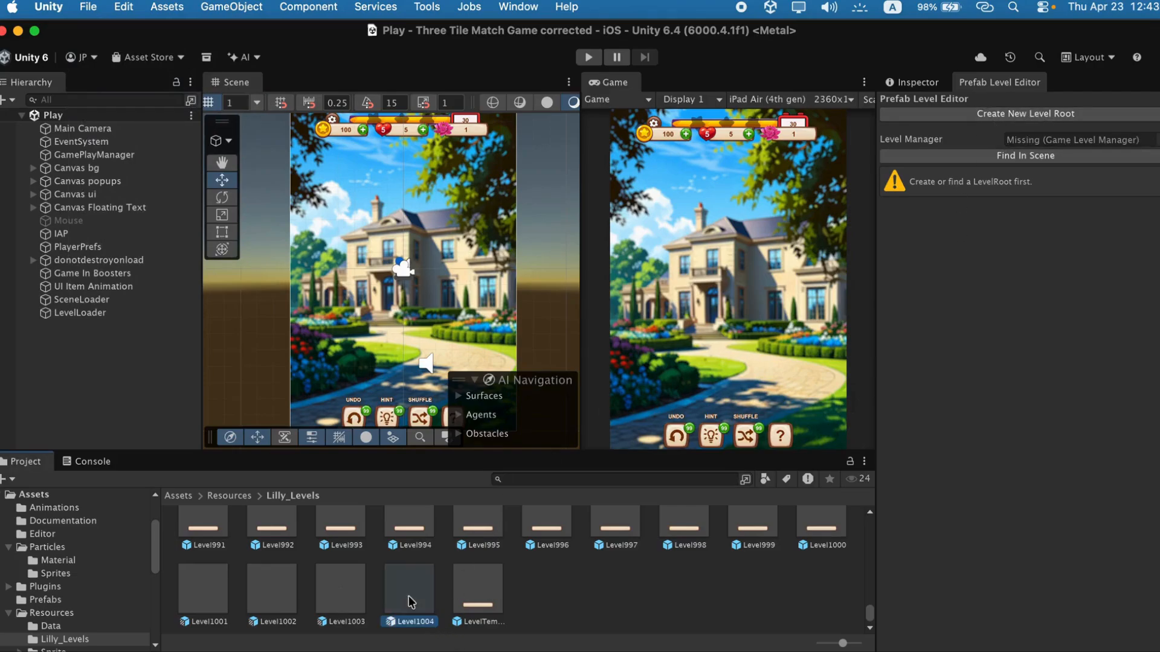
click(1054, 155)
scroll(985, 281, down, 5)
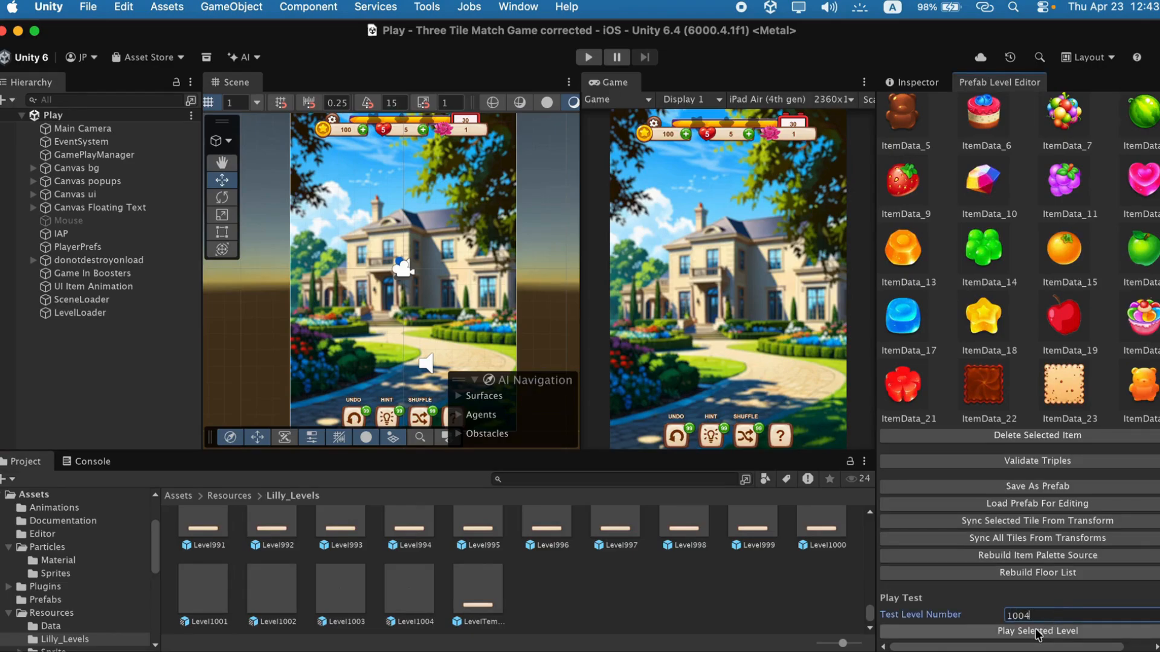
click(1037, 631)
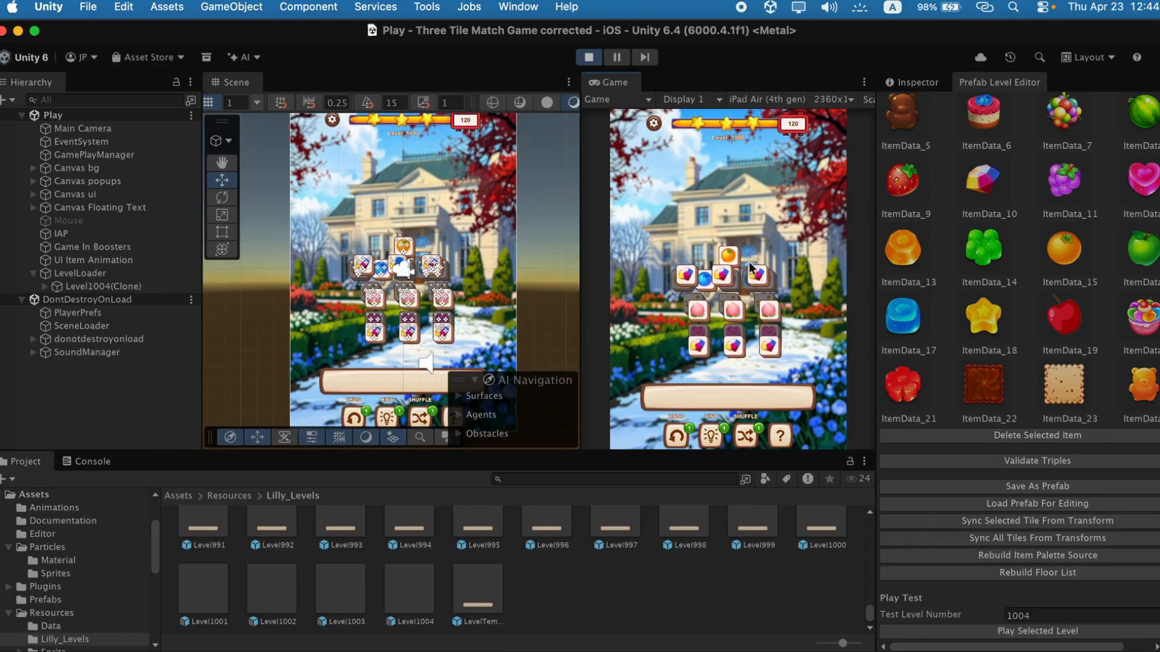
- Match the three upper multicoloured gem tiles and the three orange tiles in the running level
click(724, 276)
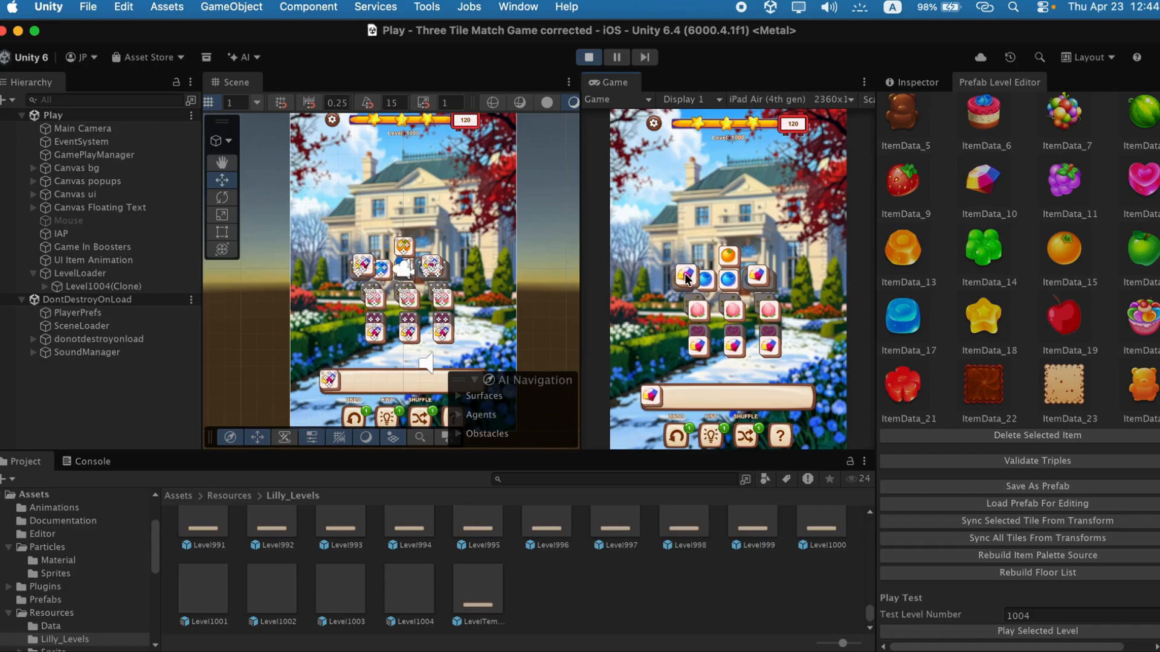
click(687, 278)
click(758, 276)
click(728, 255)
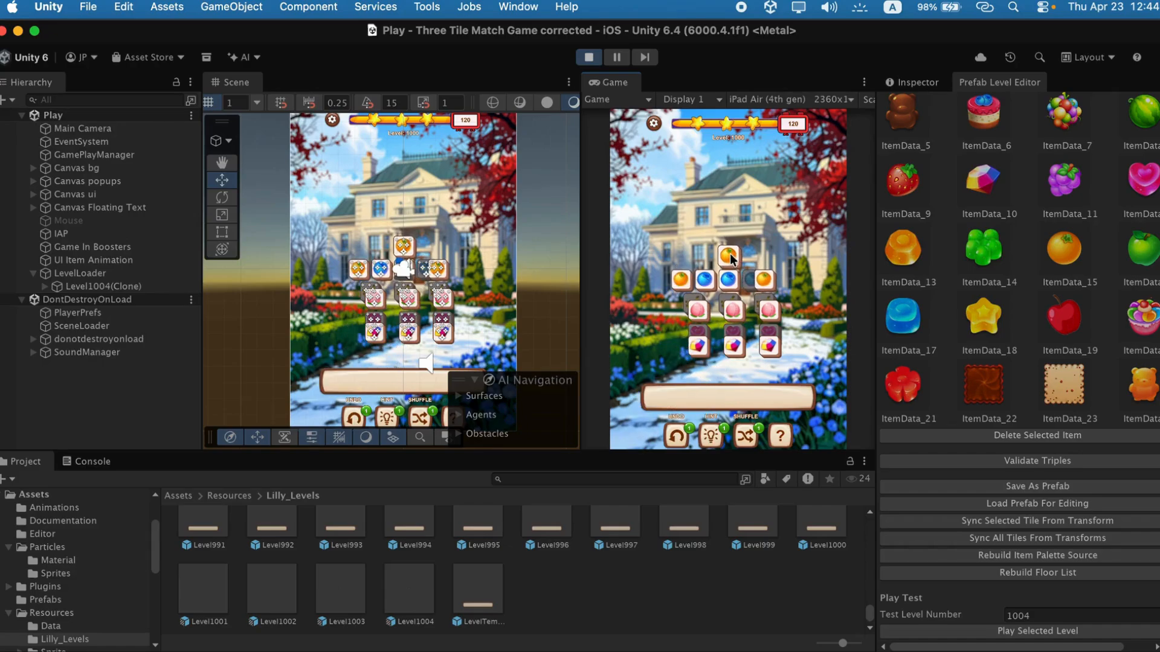
click(681, 279)
click(763, 279)
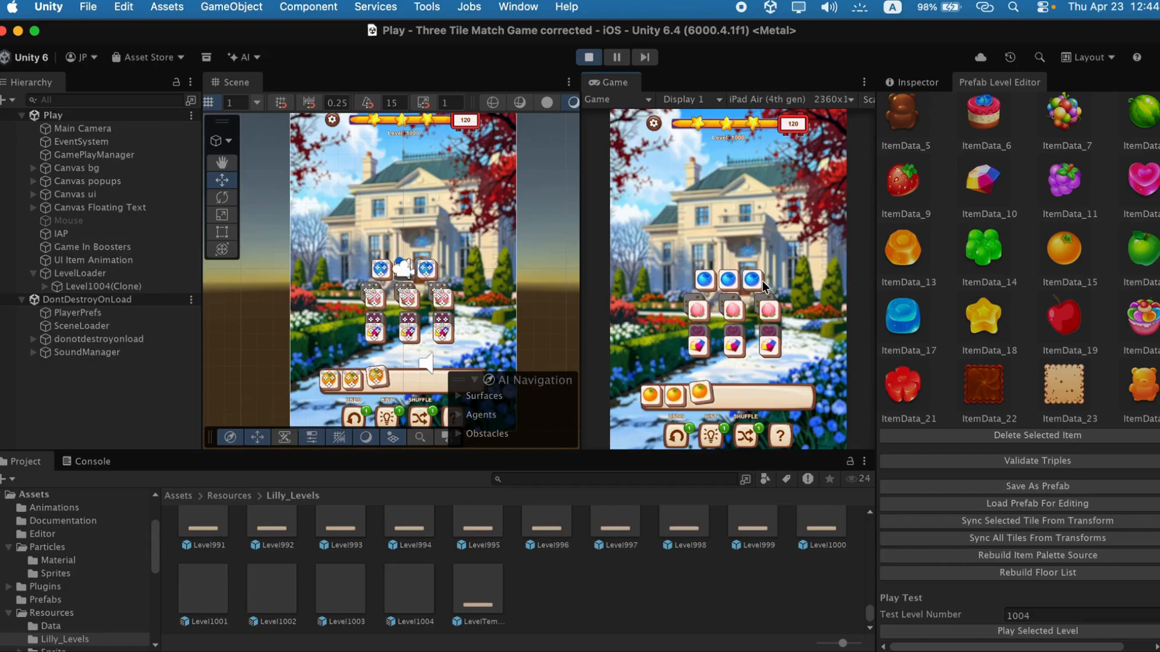
- Match the three gem tiles in the lowest row and the three peach tiles above them
click(701, 355)
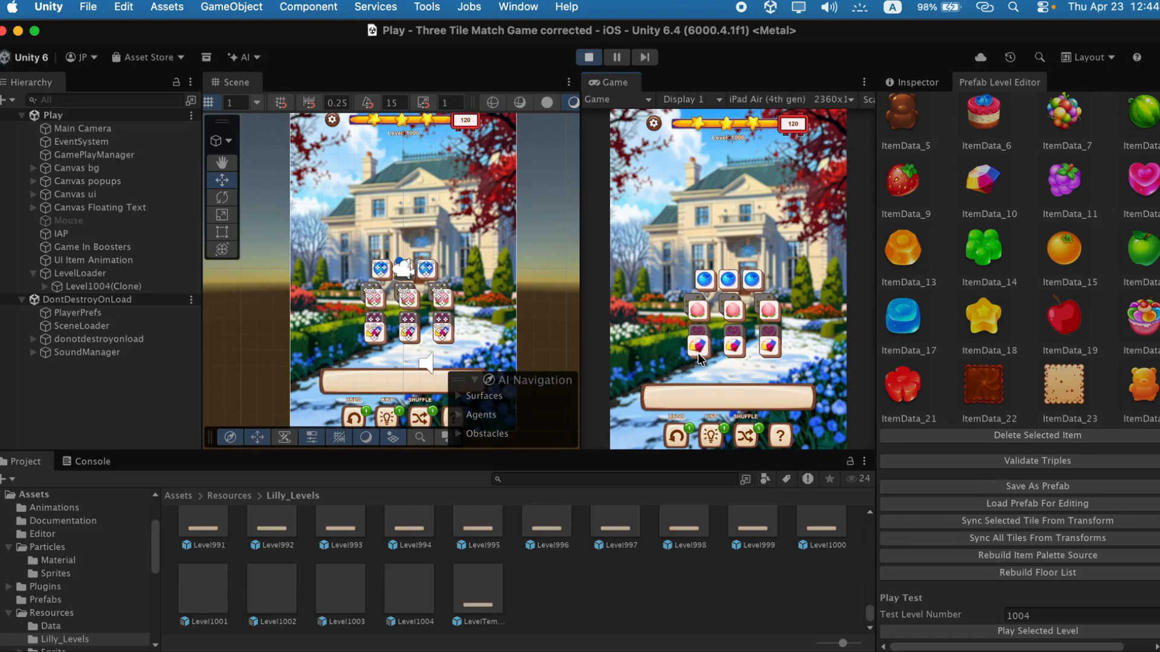
click(733, 346)
click(769, 345)
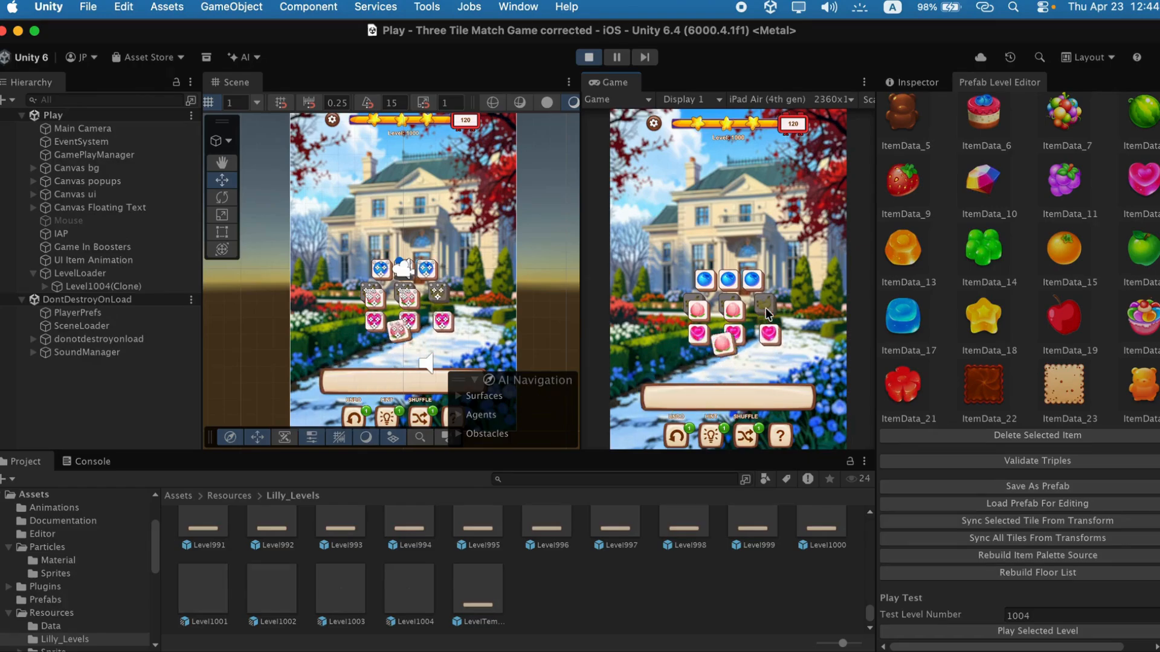
click(768, 310)
click(733, 310)
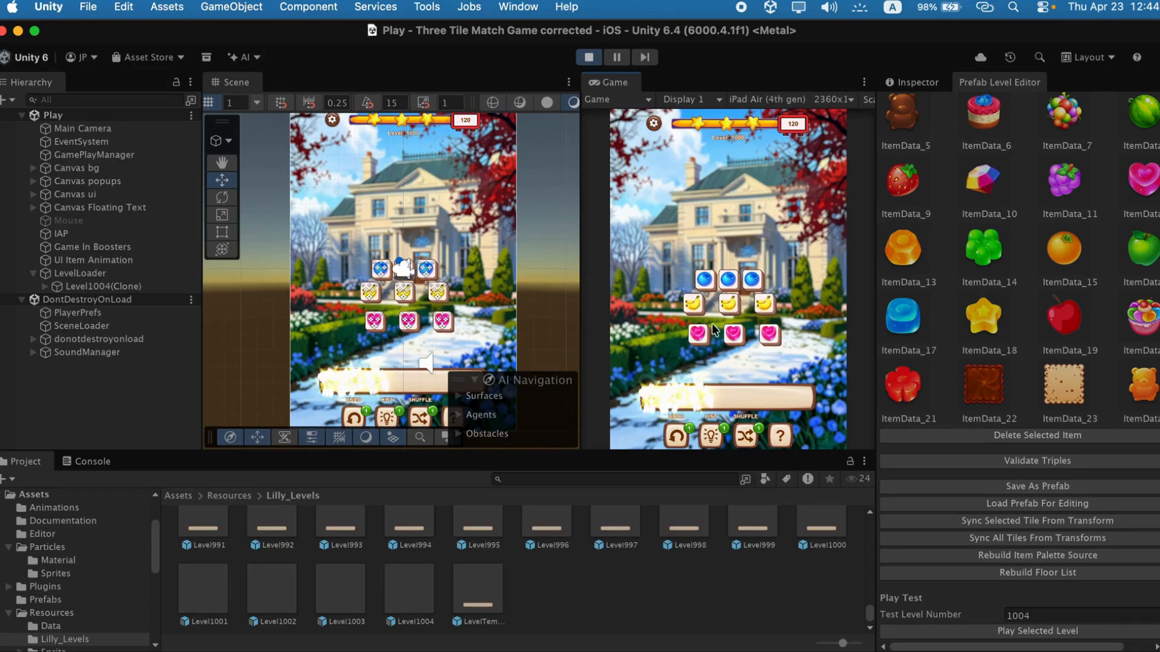
- Match the three pink heart tiles in the lowest row
click(732, 342)
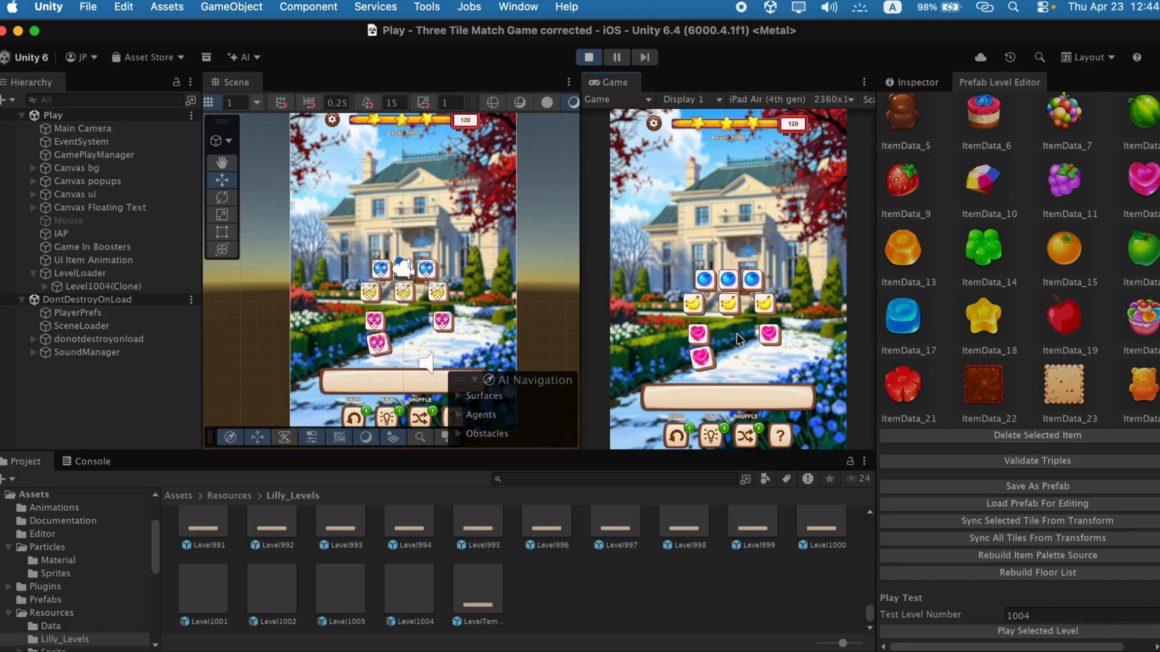
click(769, 334)
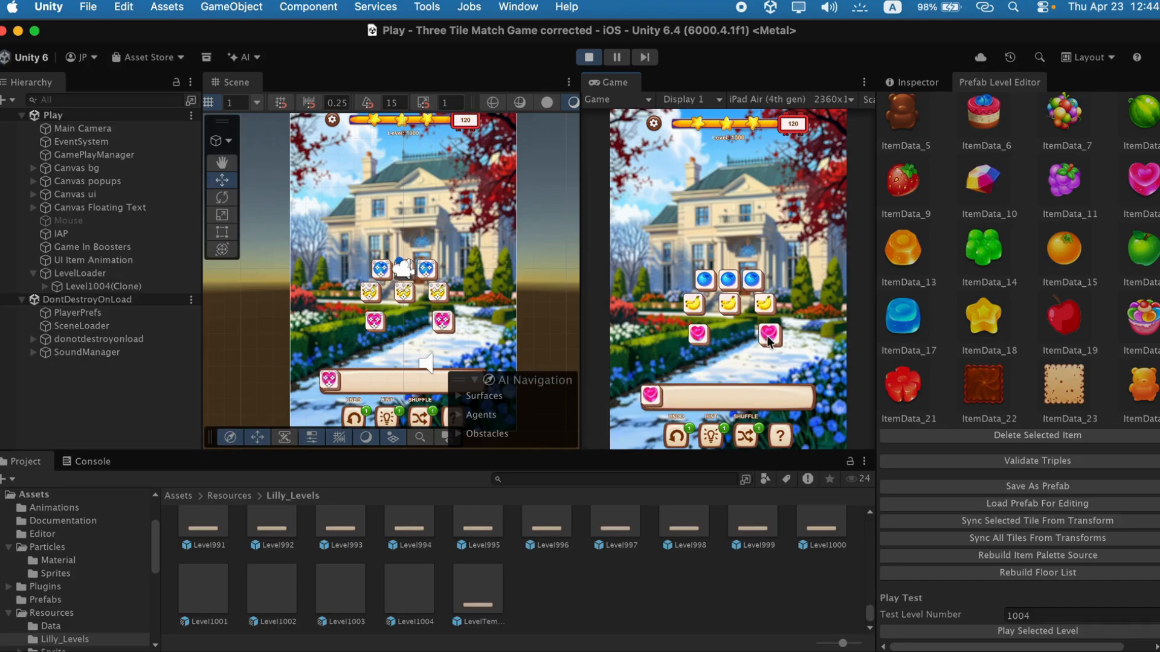
click(700, 334)
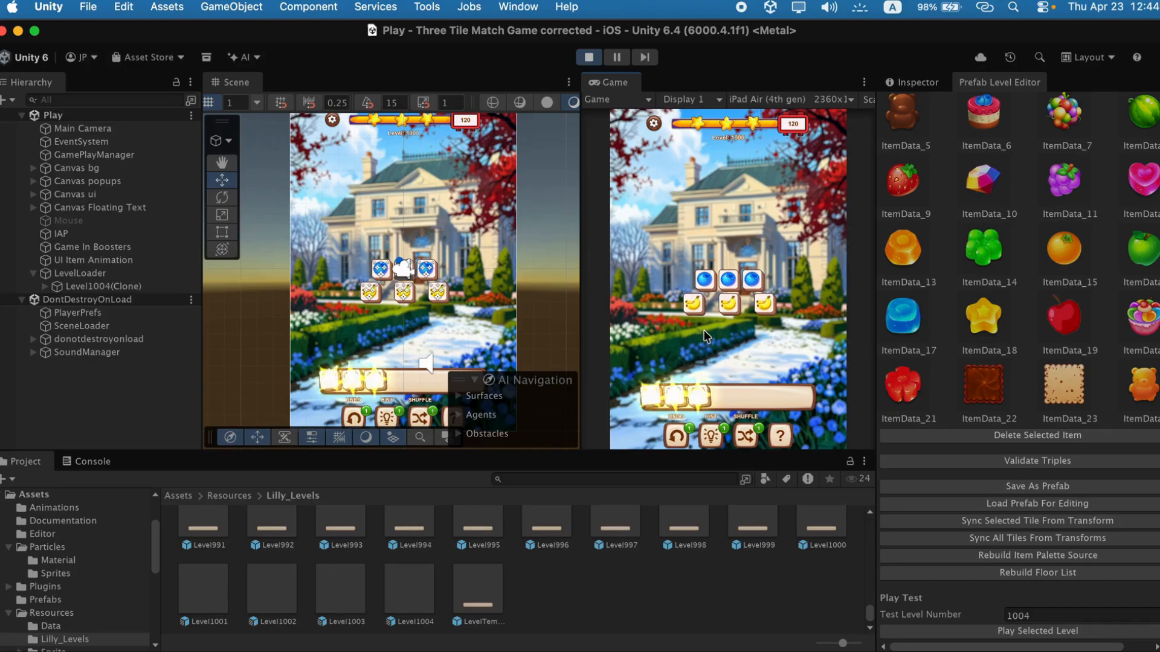
- Shuffle the remaining tiles with the booster and match the three banana tiles
click(746, 438)
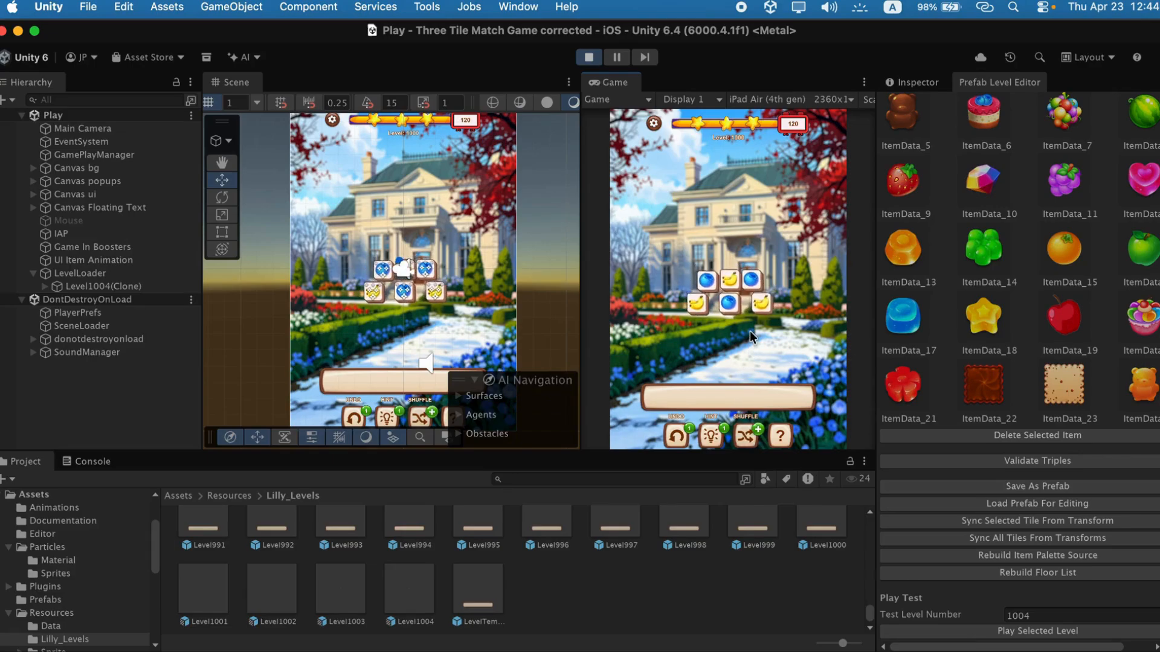
click(729, 282)
click(695, 306)
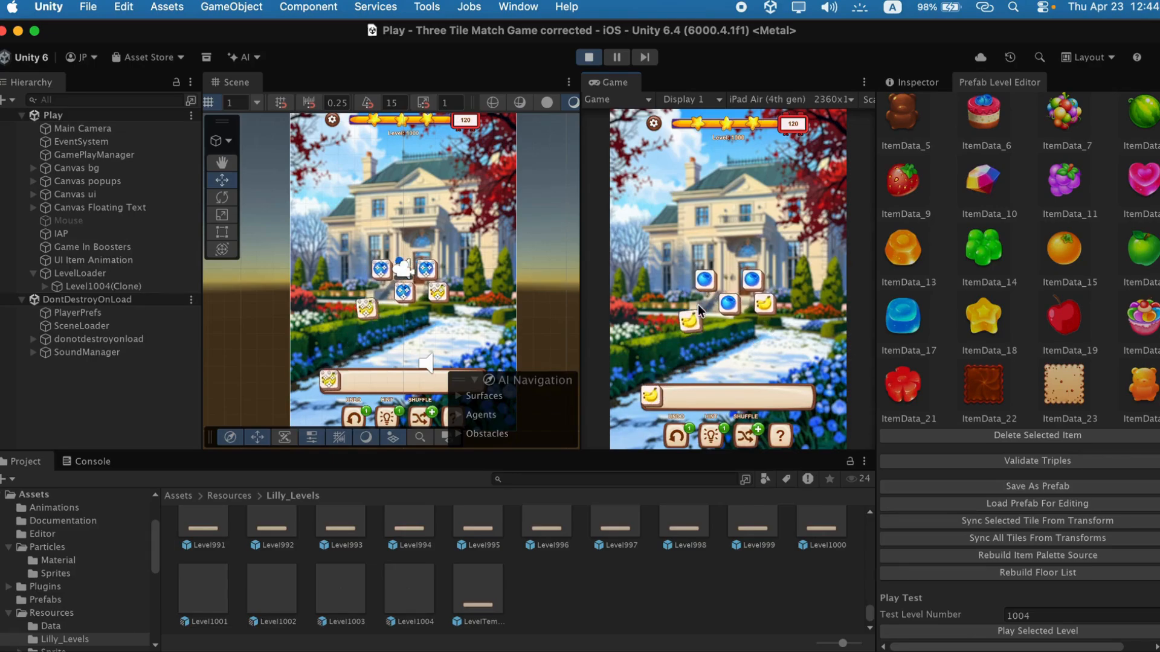
click(762, 303)
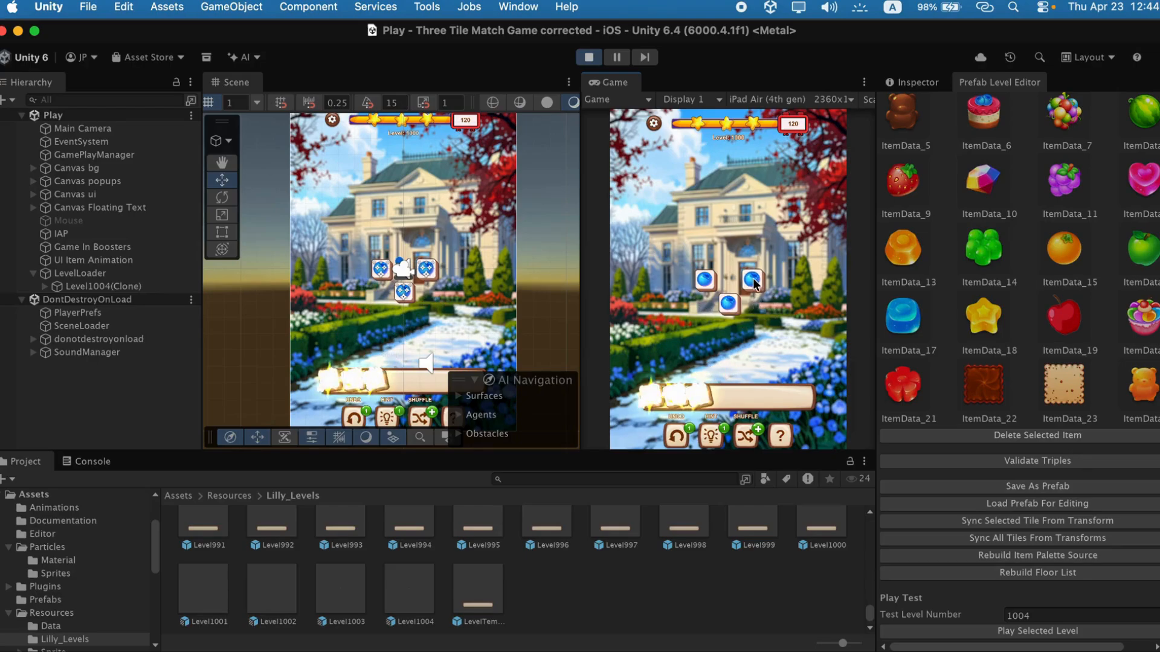
- Match the last three blue tiles to complete the level and stop the play test
click(751, 279)
click(703, 346)
click(705, 280)
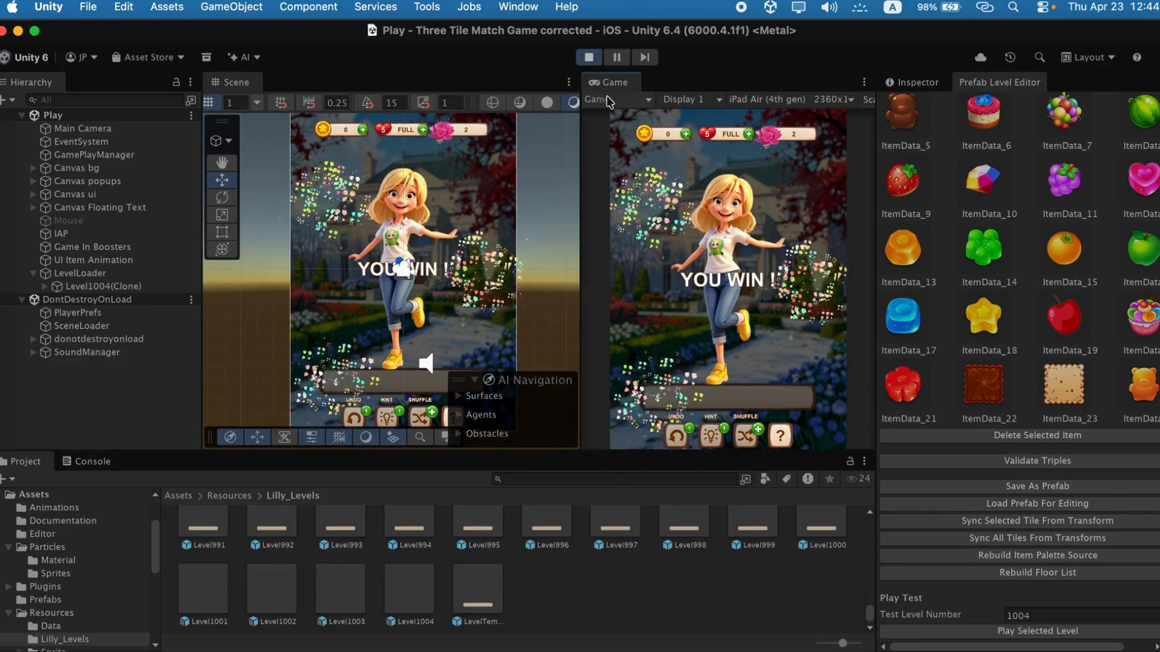
click(591, 58)
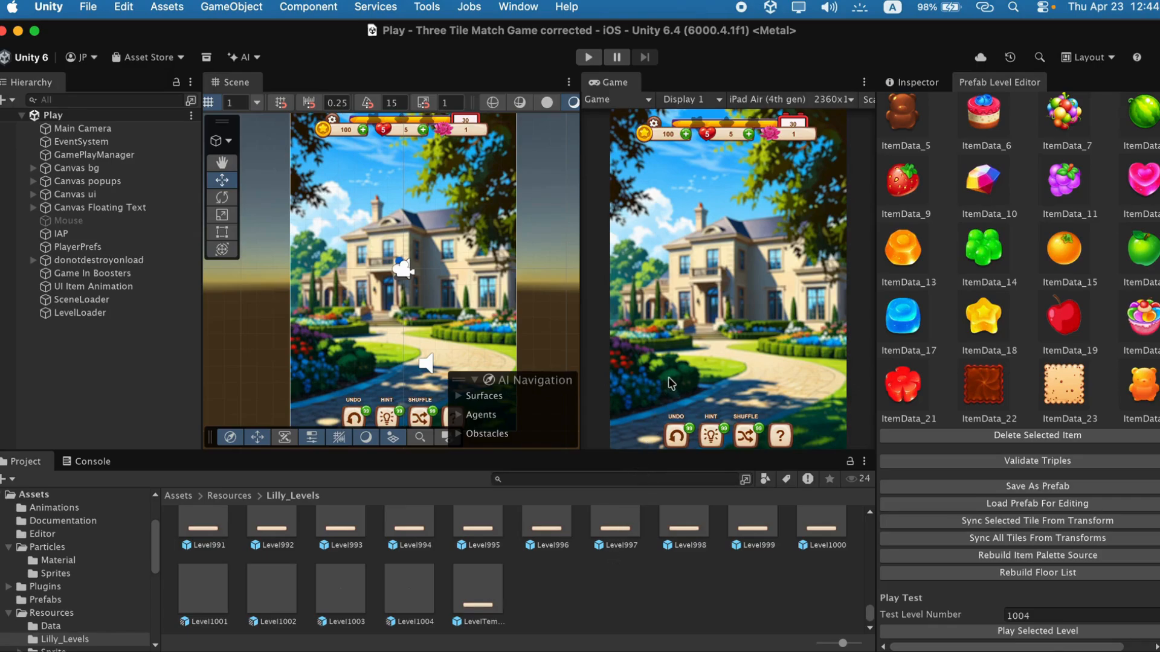
scroll(668, 381, up, 1)
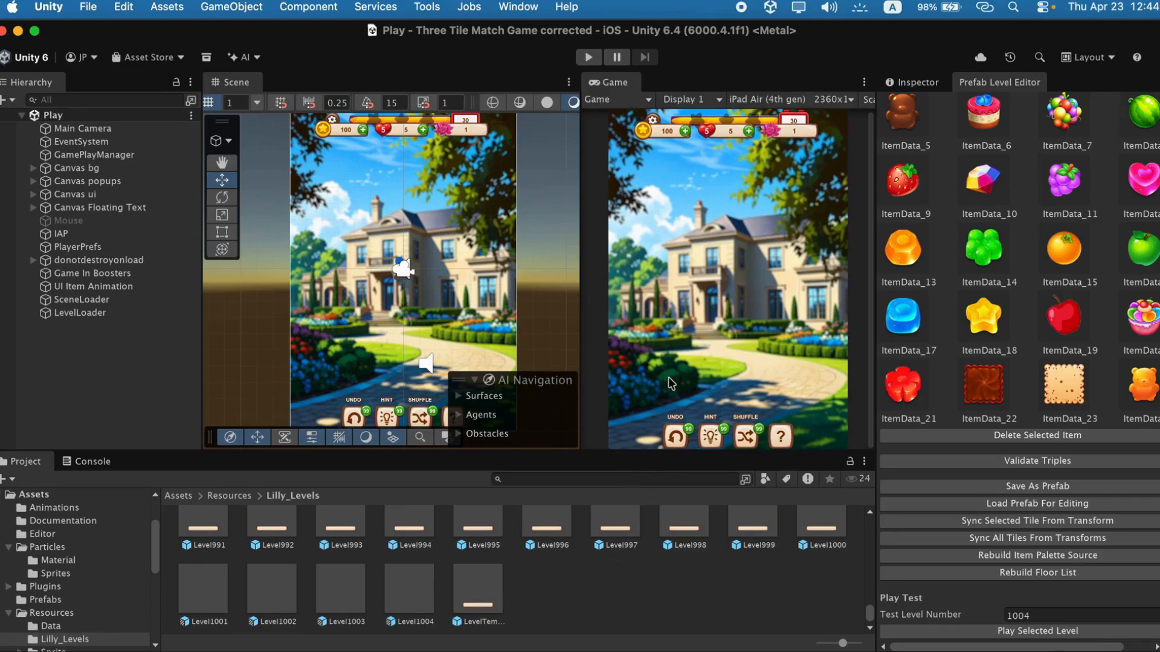